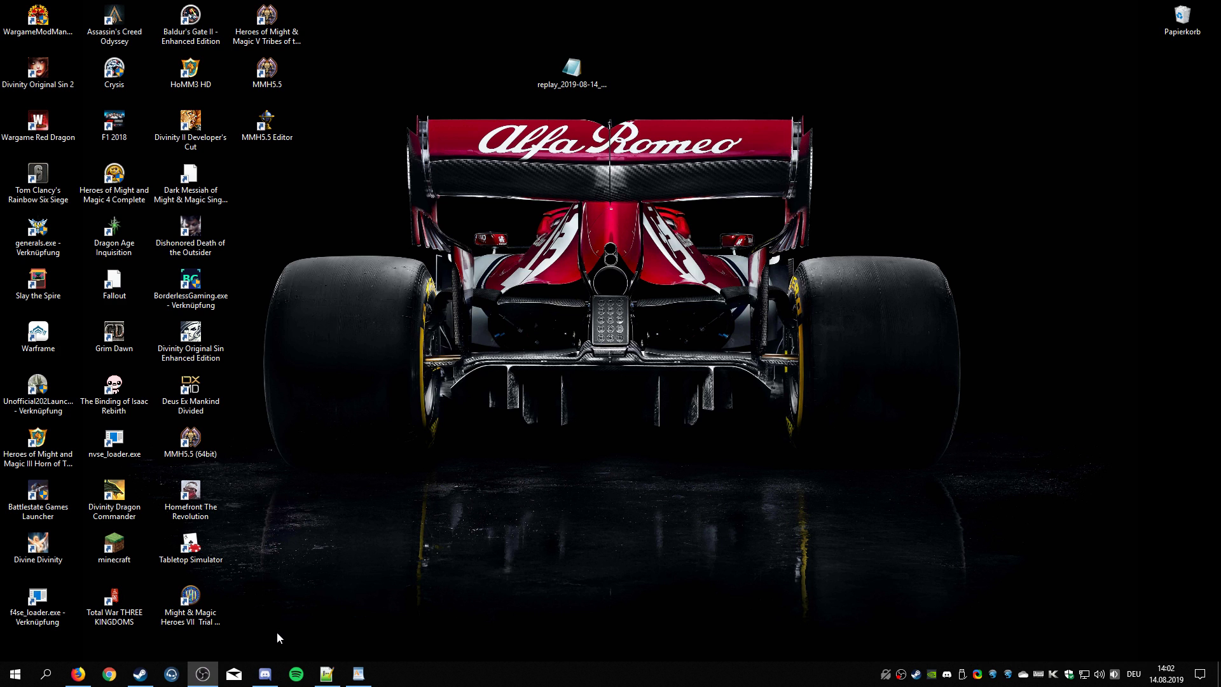
Bring up Discord and highlight the bot's Windows, Linux and Mac replay folder paths
click(265, 673)
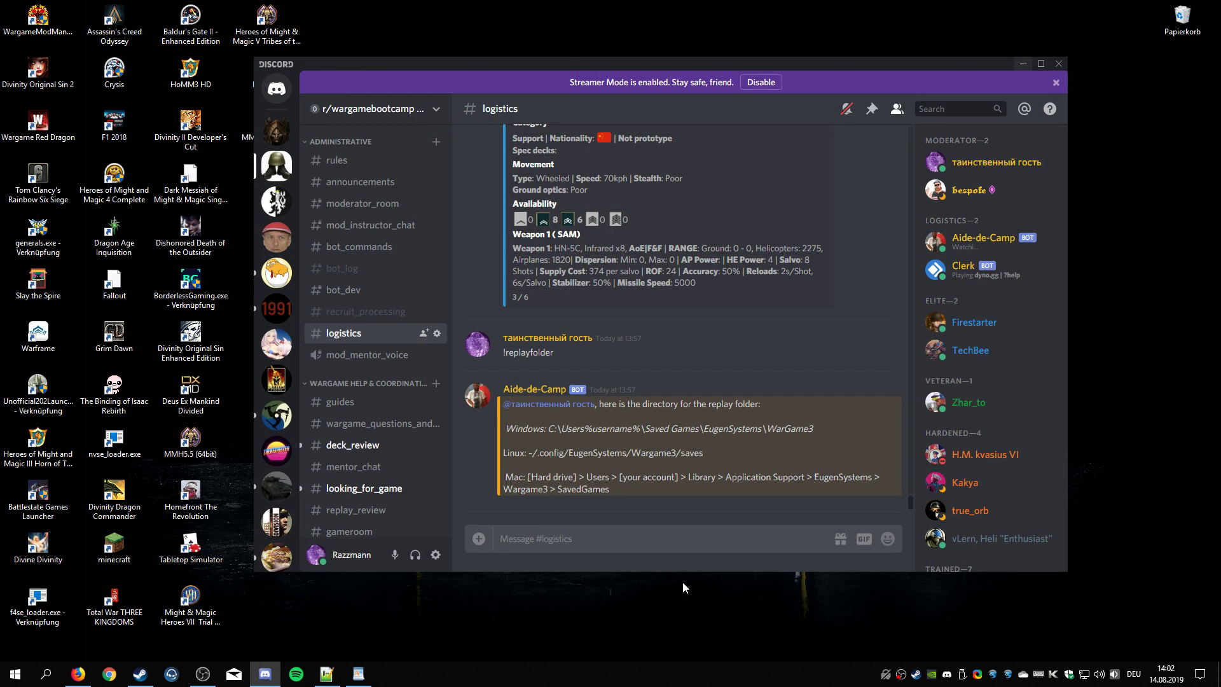
drag(509, 432, 819, 436)
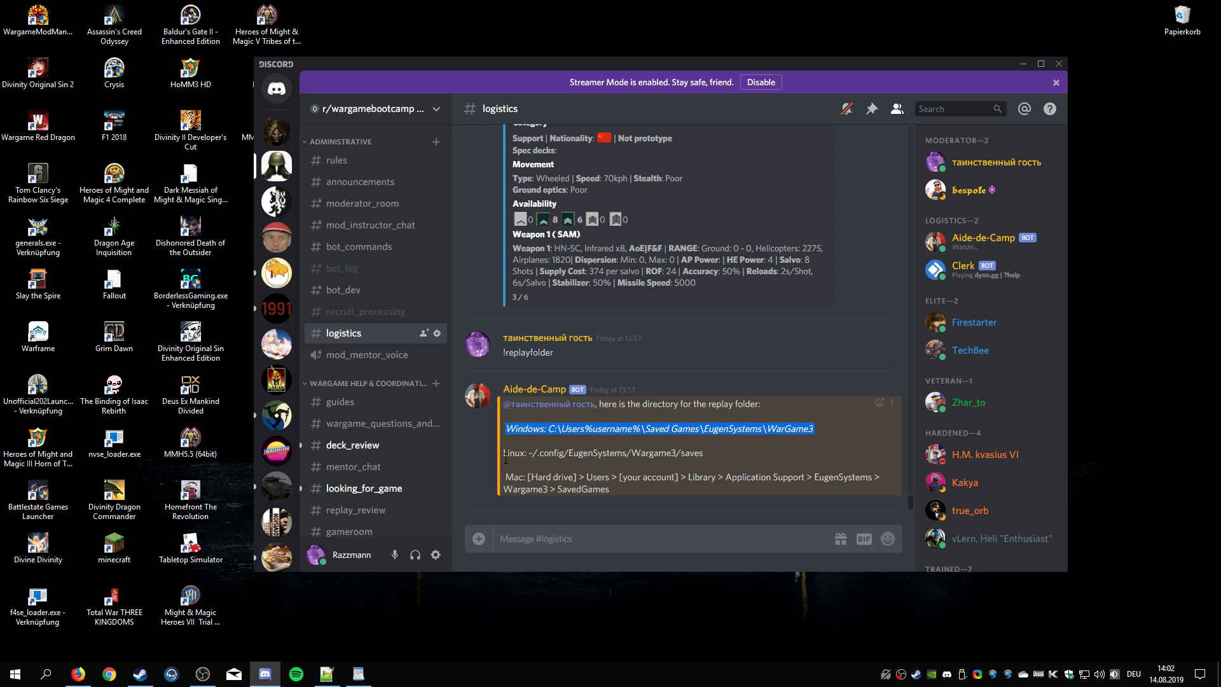
drag(721, 453, 504, 426)
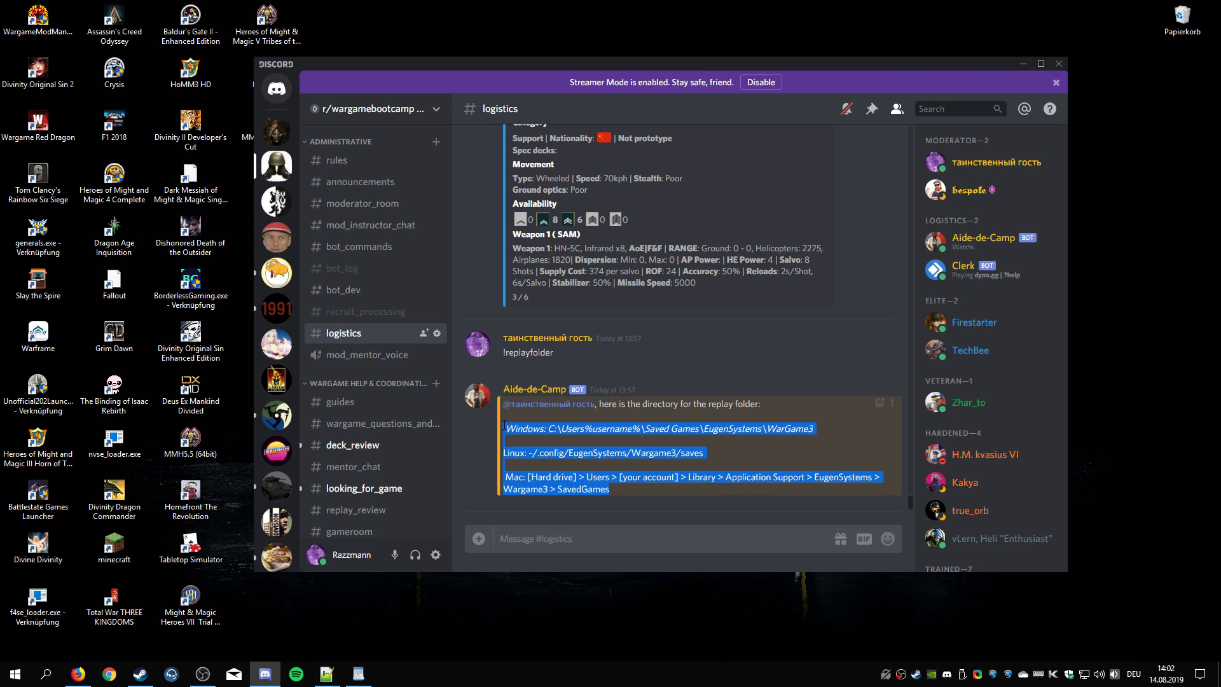
click(504, 426)
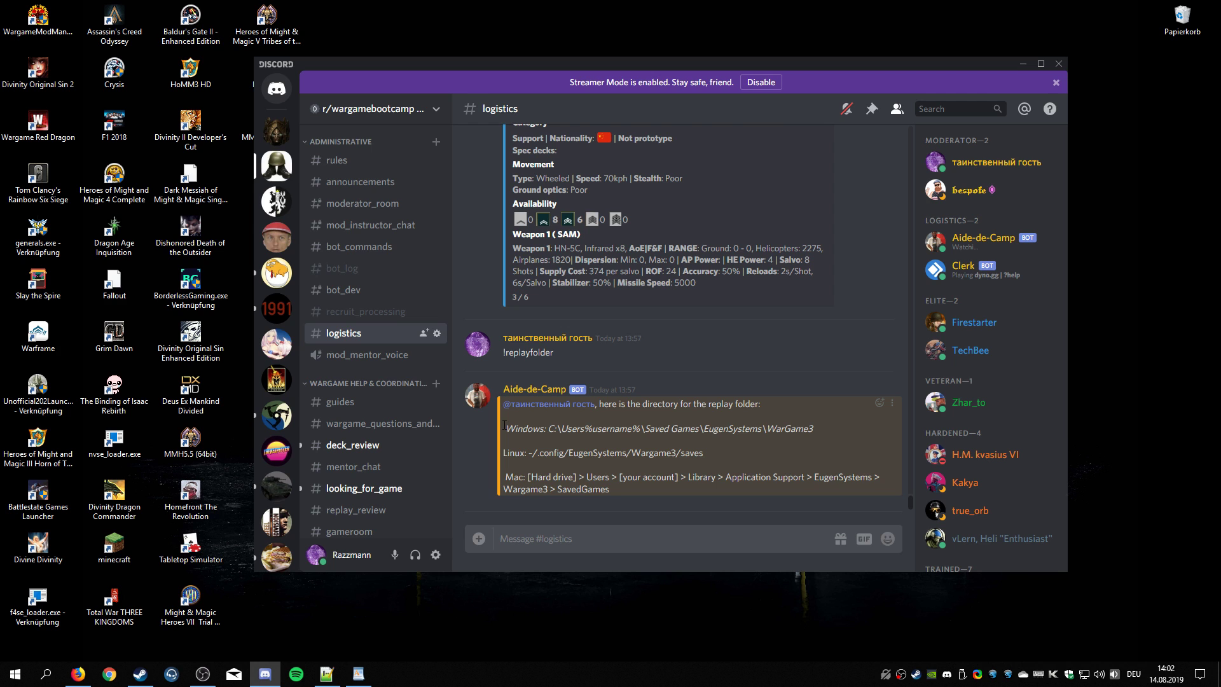
Minimize Discord, then select and open the replay file from the desktop
click(1023, 64)
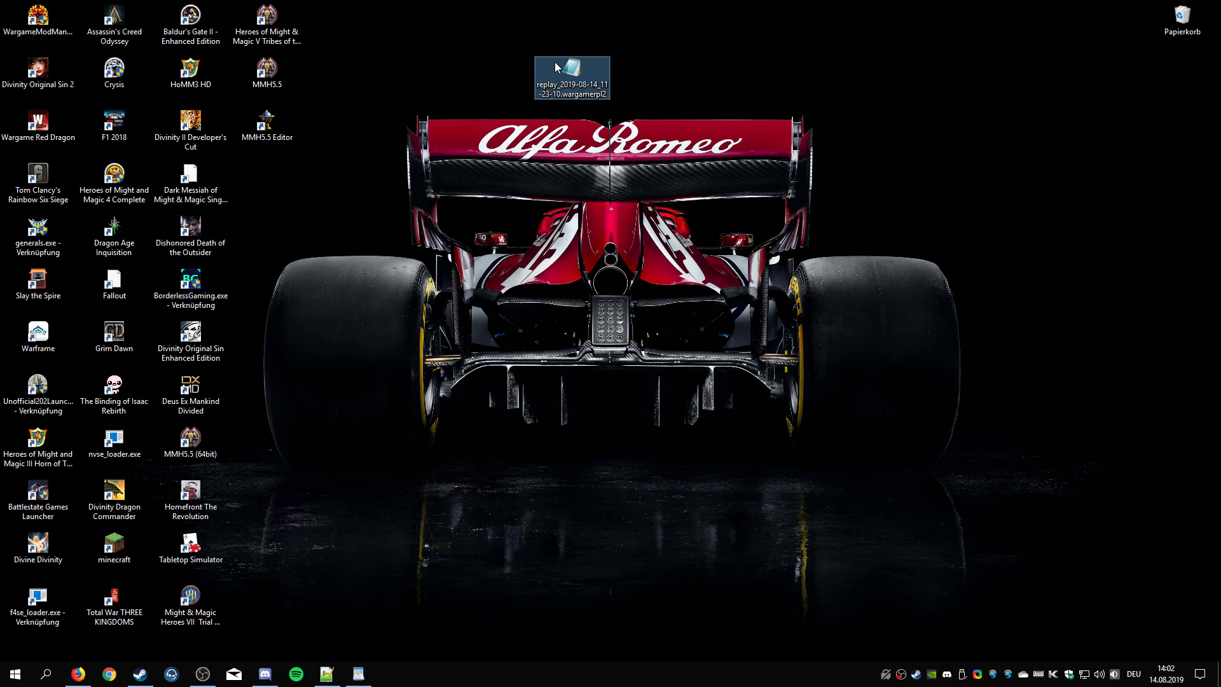
drag(510, 150, 646, 29)
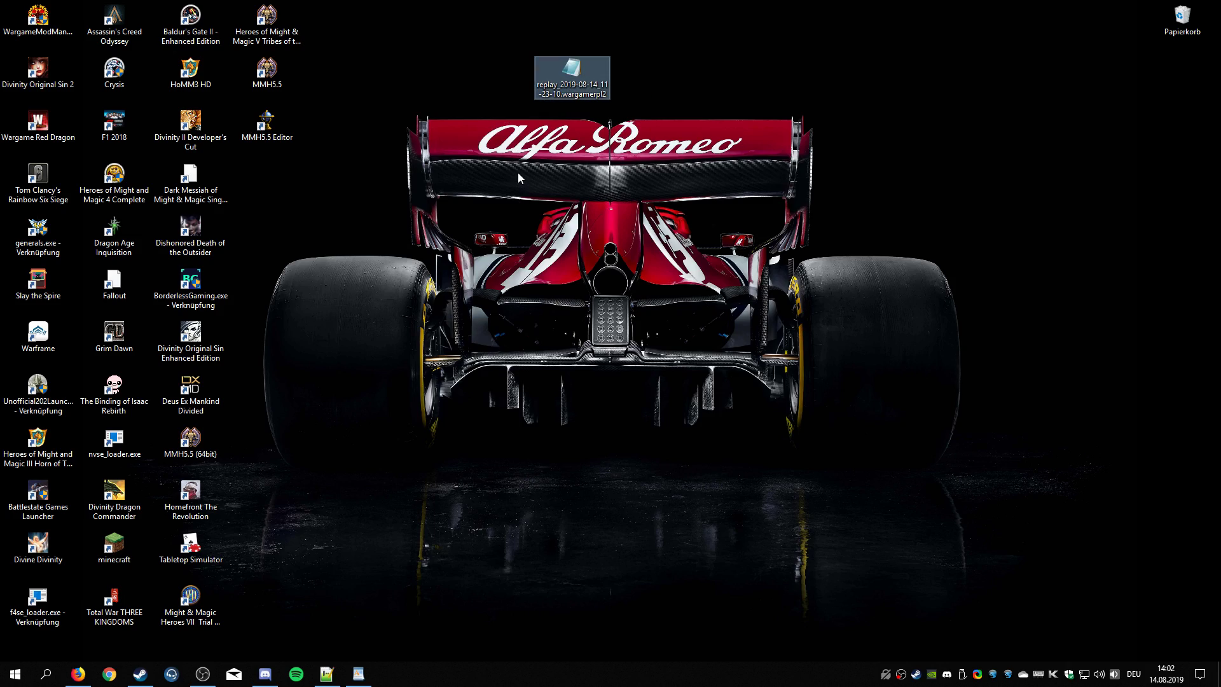
key(Return)
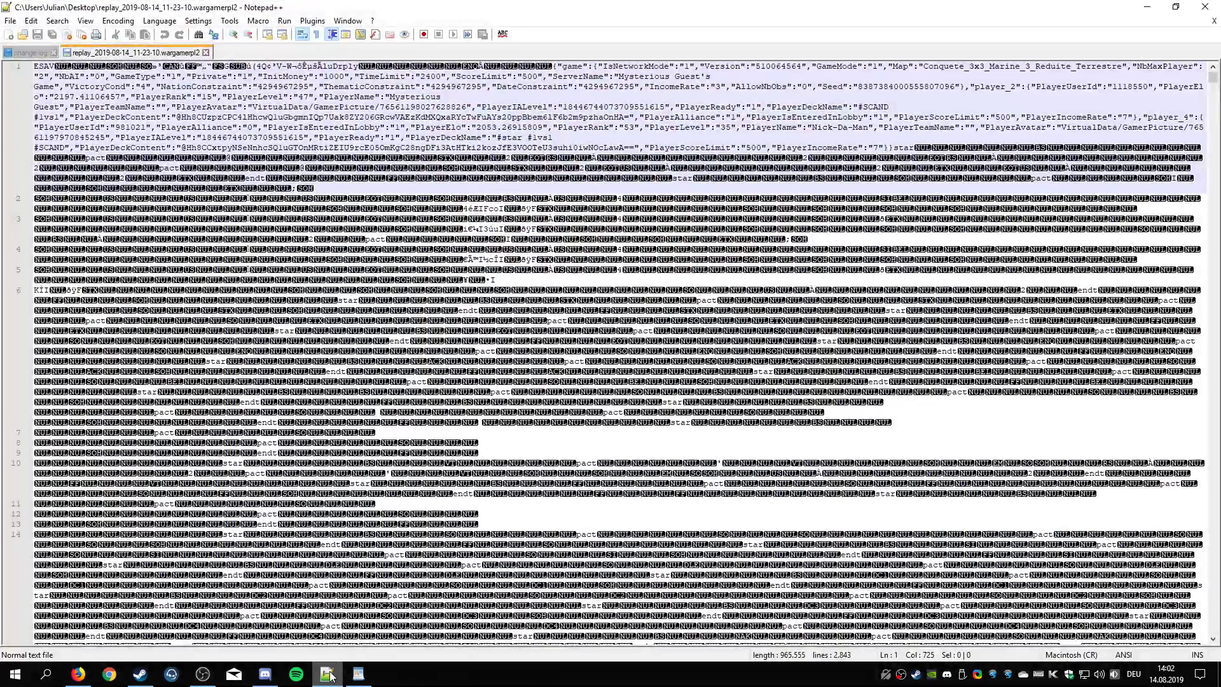
click(359, 674)
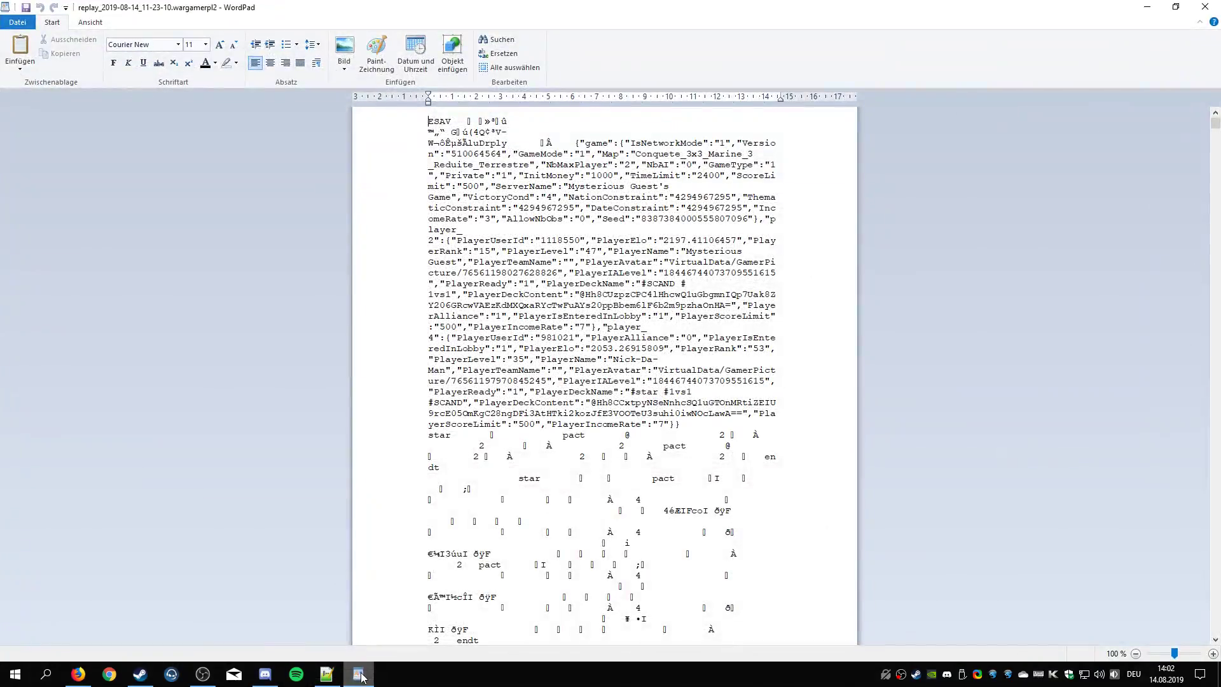
click(361, 677)
click(339, 677)
View the replay file maximized in Notepad, then return to its WordPad view
double_click(571, 68)
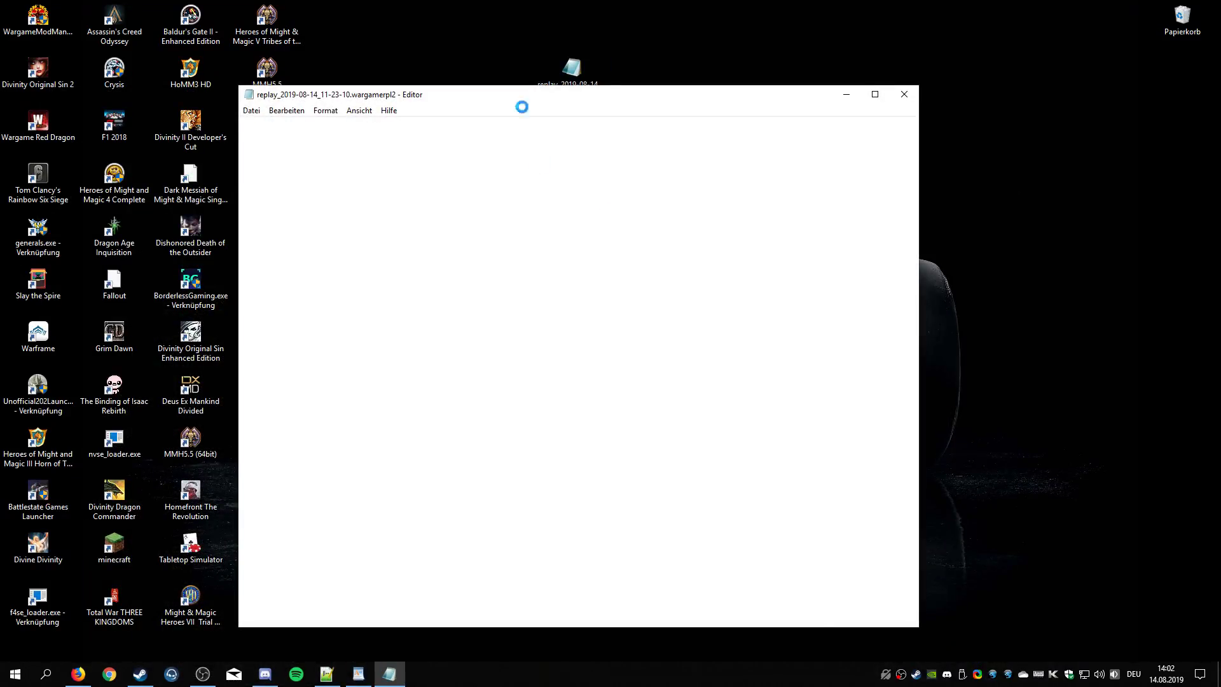
double_click(550, 97)
drag(99, 641, 154, 646)
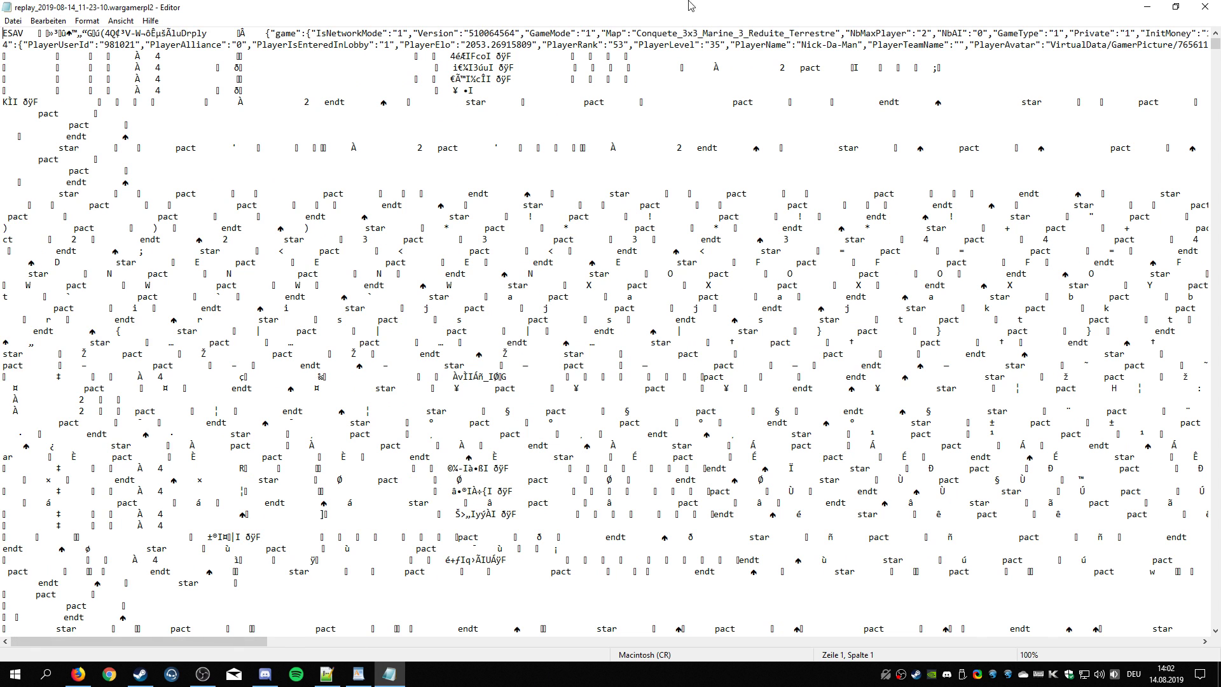
click(1147, 7)
click(372, 680)
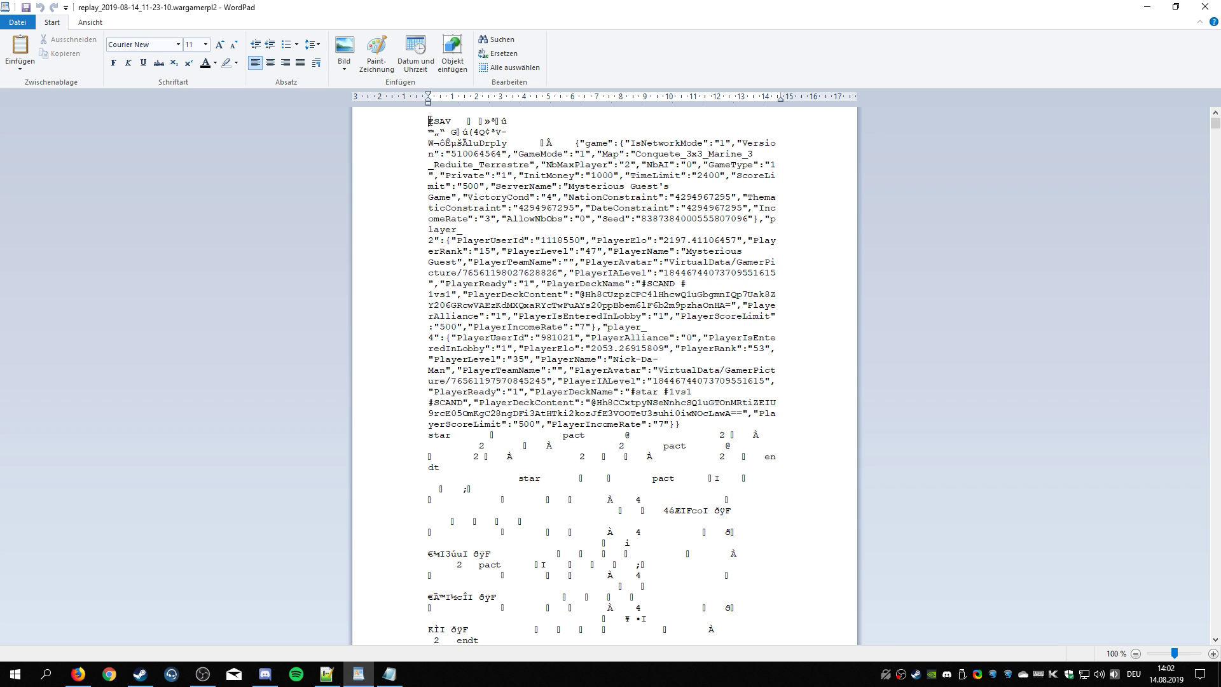
drag(429, 121, 780, 417)
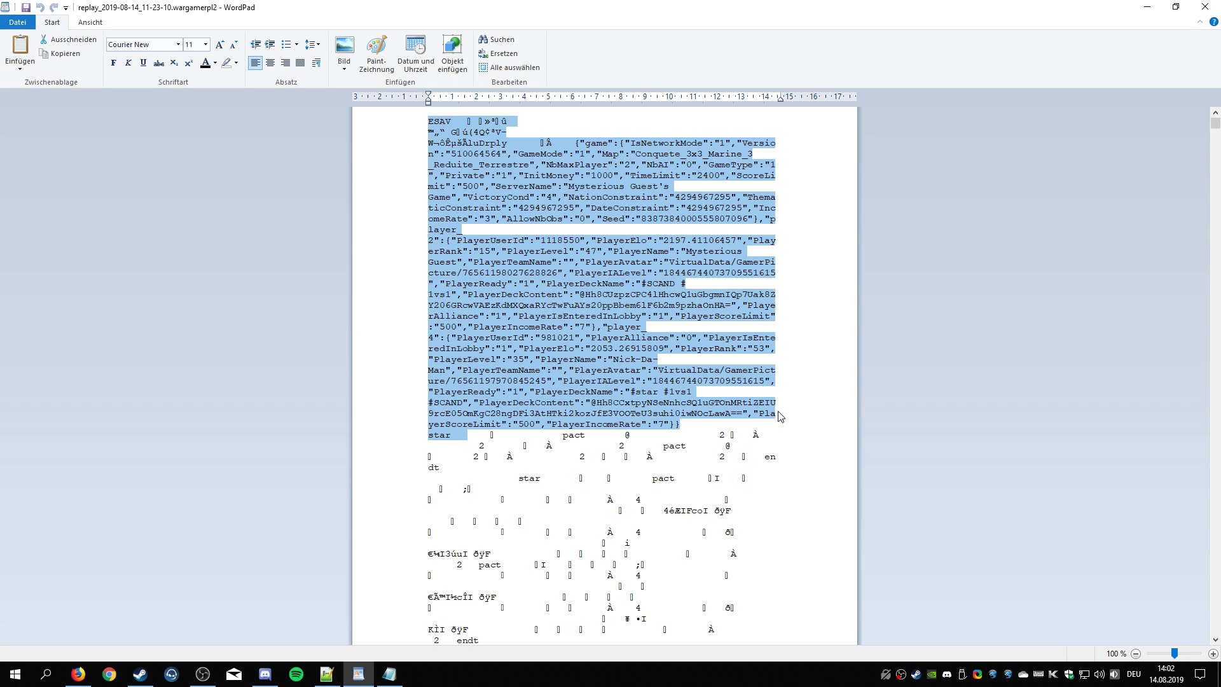
click(548, 159)
drag(518, 153, 698, 144)
drag(585, 154, 753, 153)
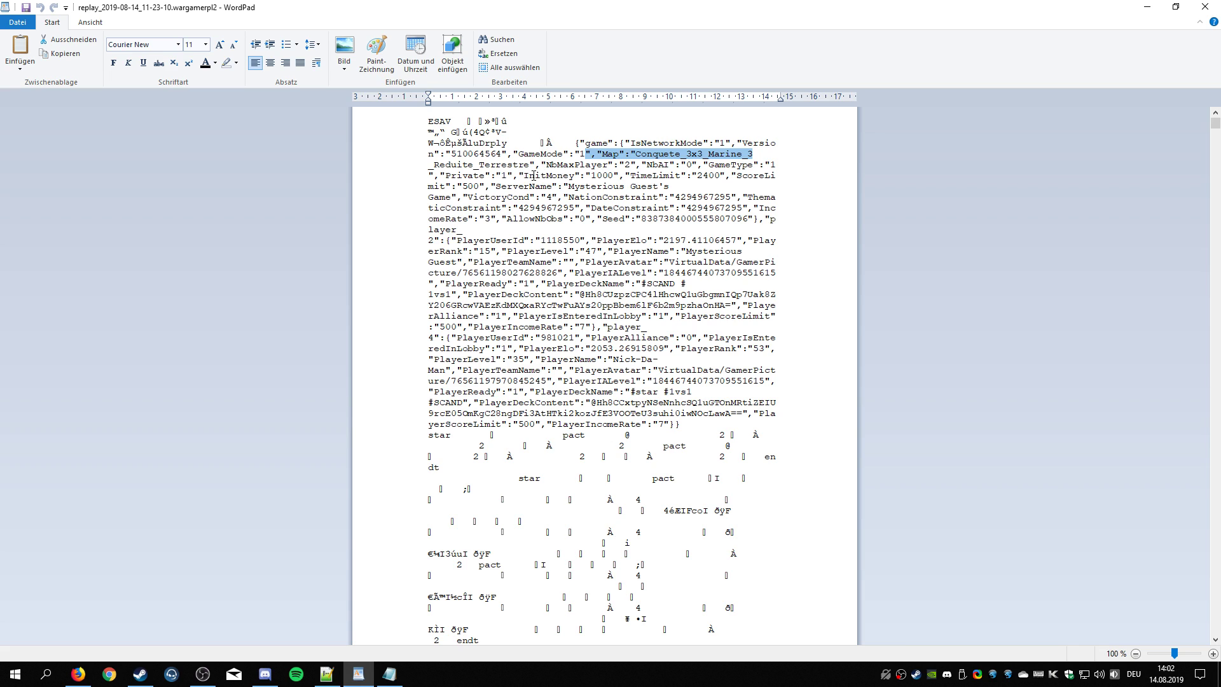
drag(534, 176, 619, 175)
drag(445, 175, 503, 175)
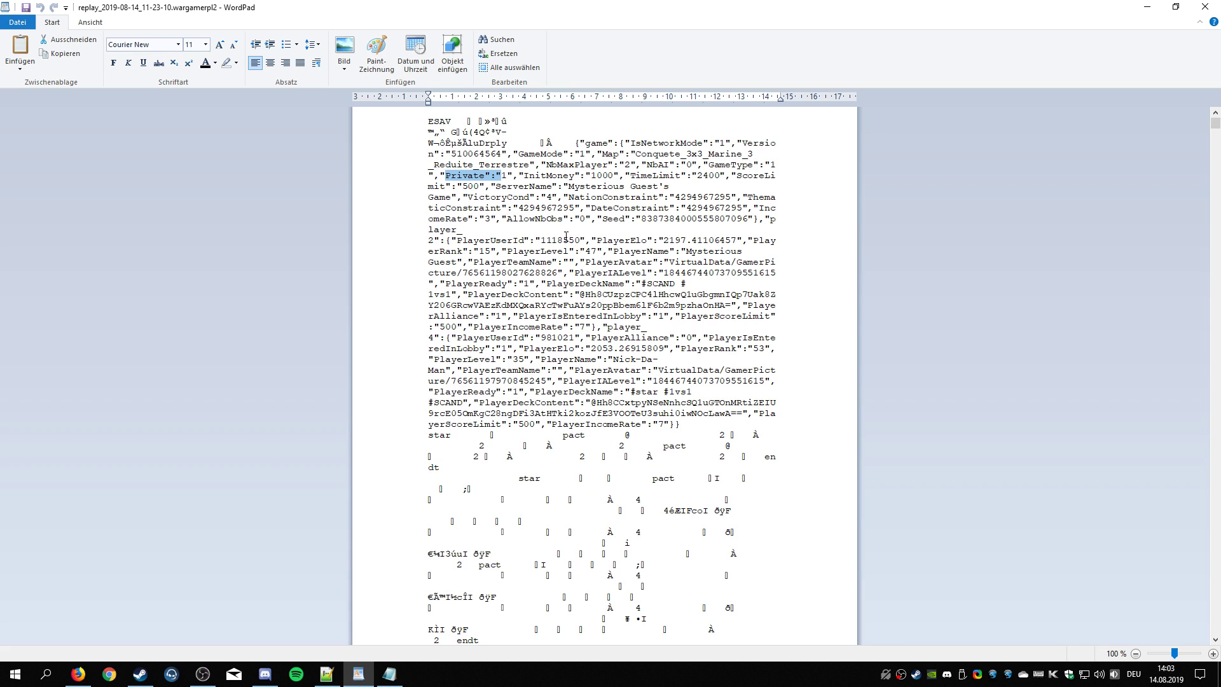
drag(506, 219, 587, 219)
click(545, 222)
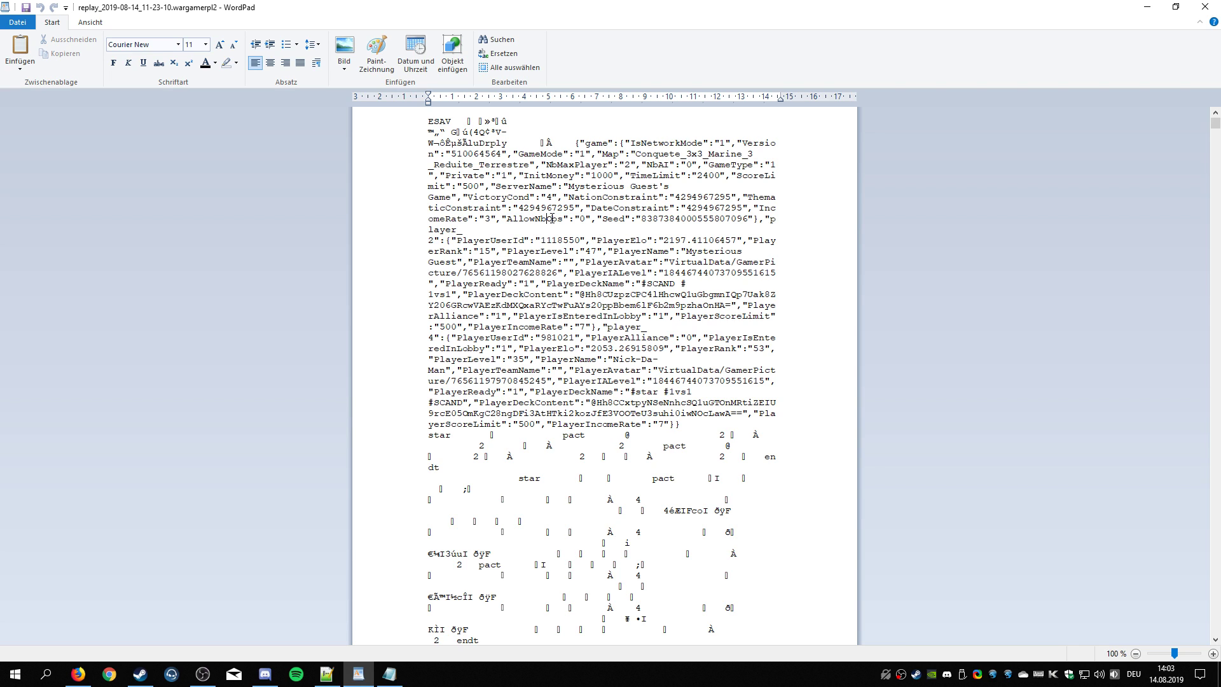
click(563, 218)
double_click(563, 219)
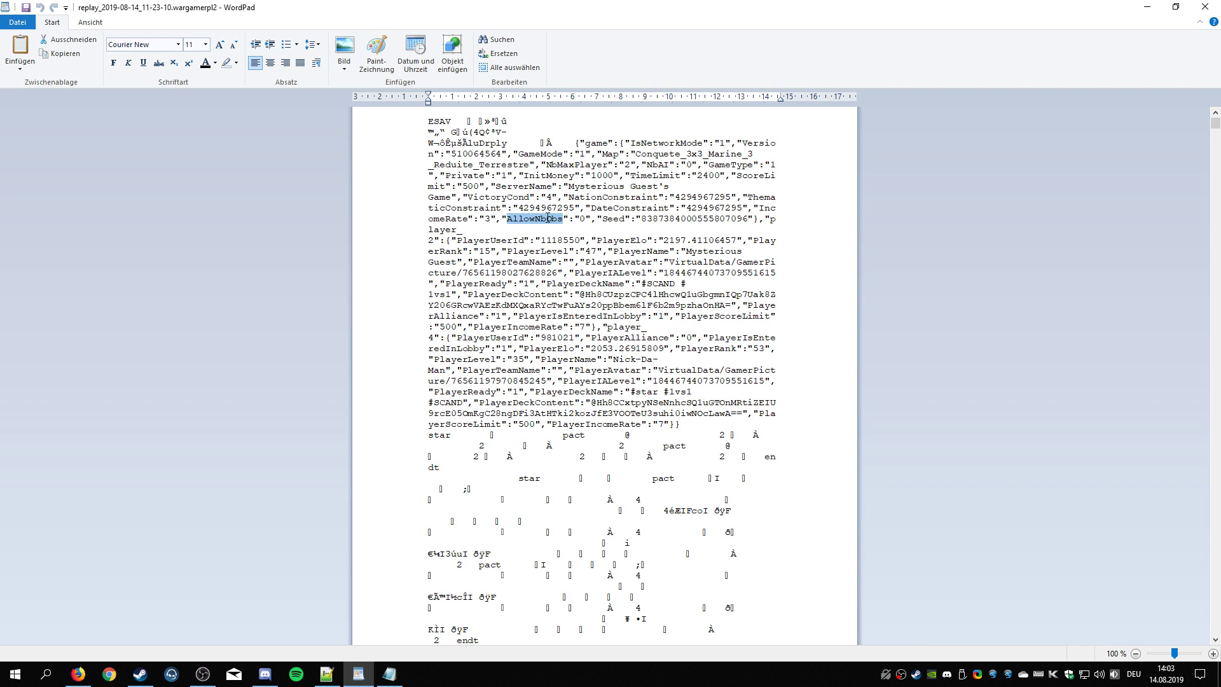
click(549, 219)
drag(549, 219, 565, 219)
click(564, 219)
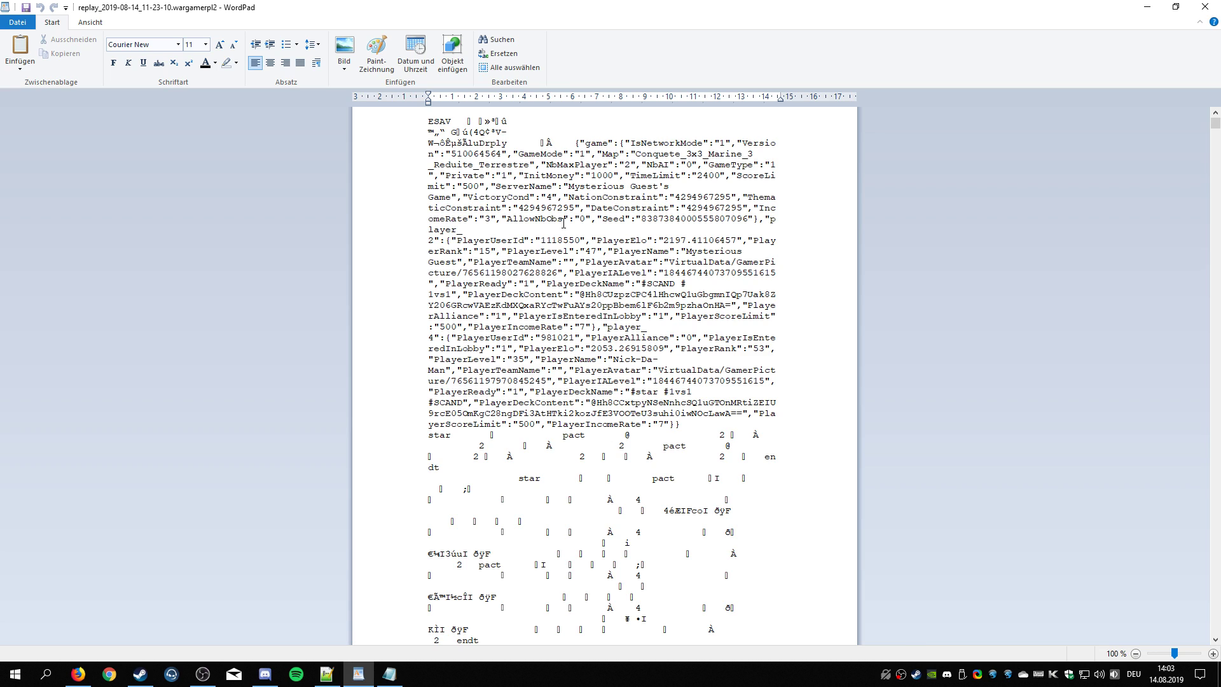
double_click(563, 218)
click(547, 219)
Highlight player_2's PlayerElo 2197.41106457, PlayerRank 15 and avatar picture path
drag(763, 220, 726, 228)
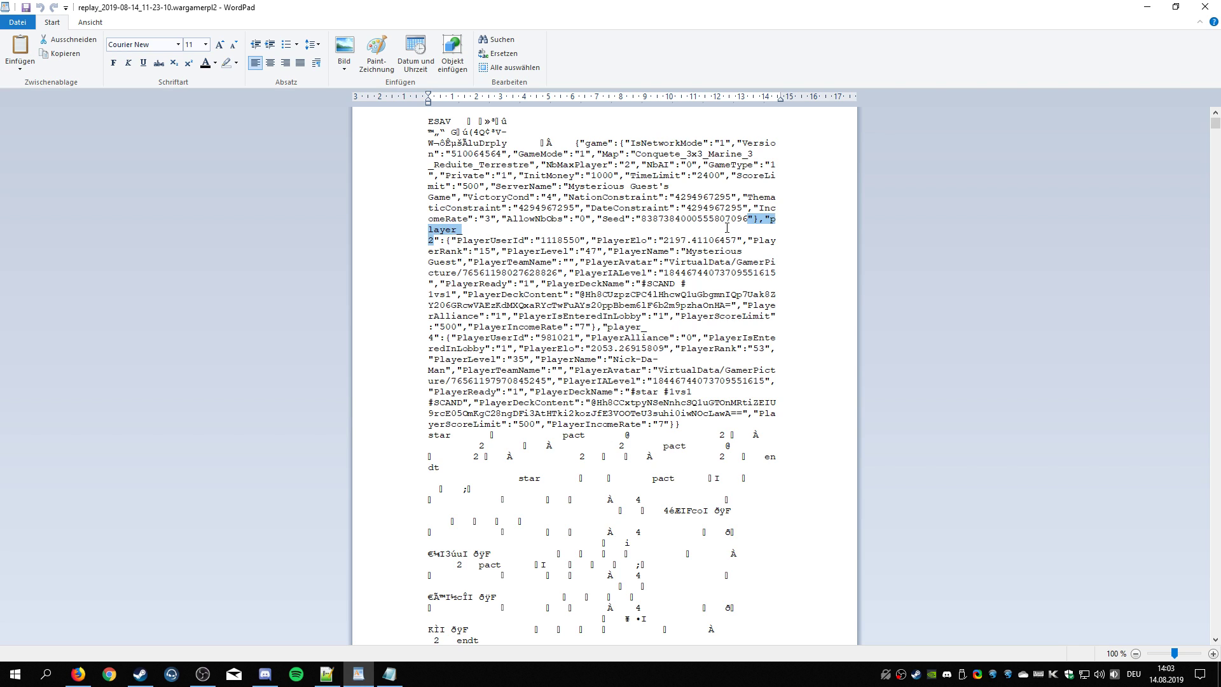
drag(476, 235, 595, 240)
double_click(717, 240)
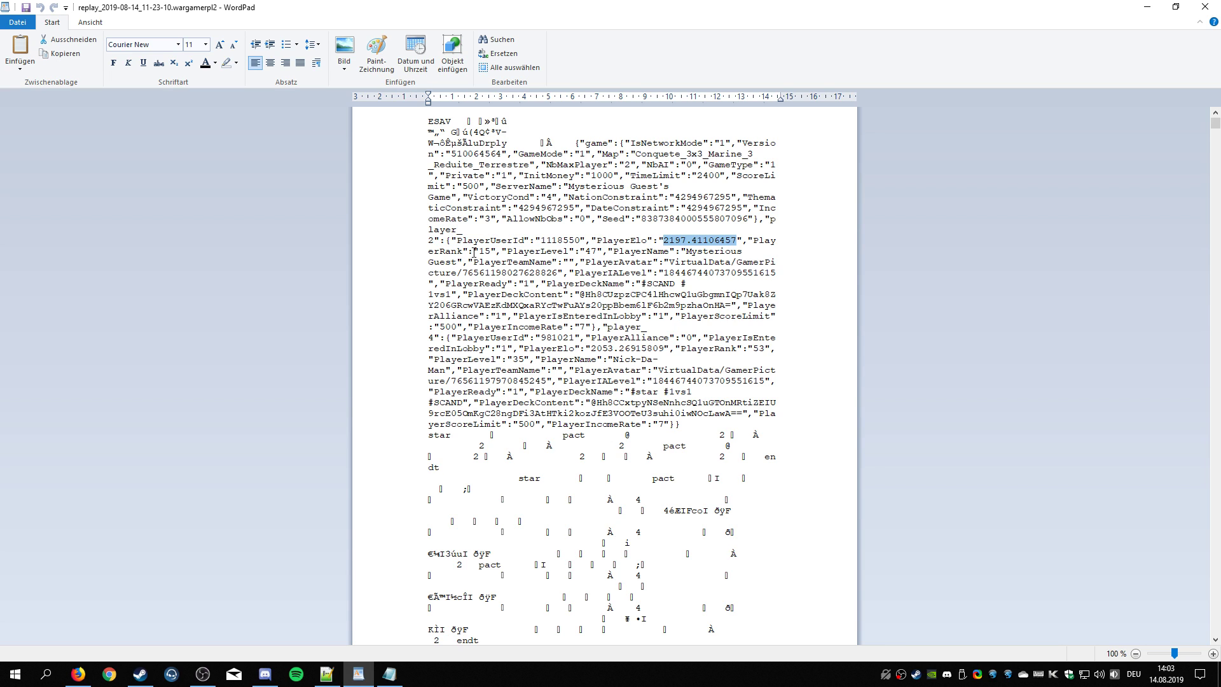
drag(474, 252, 748, 253)
drag(557, 273, 611, 262)
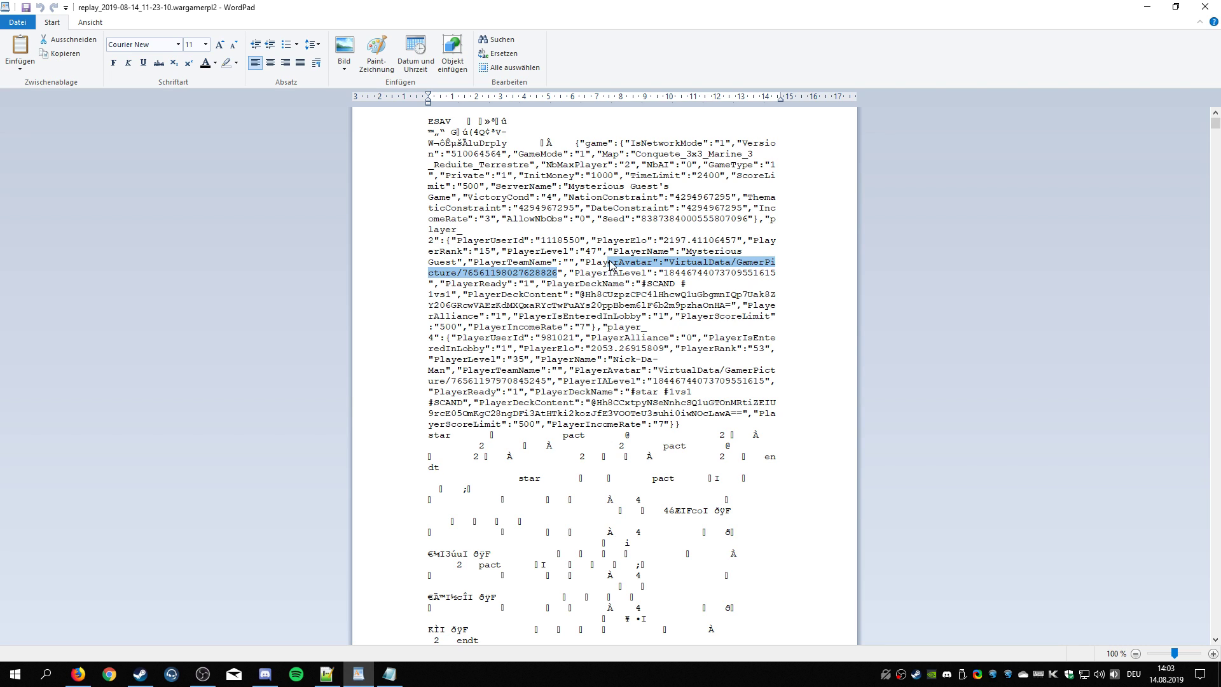
click(606, 262)
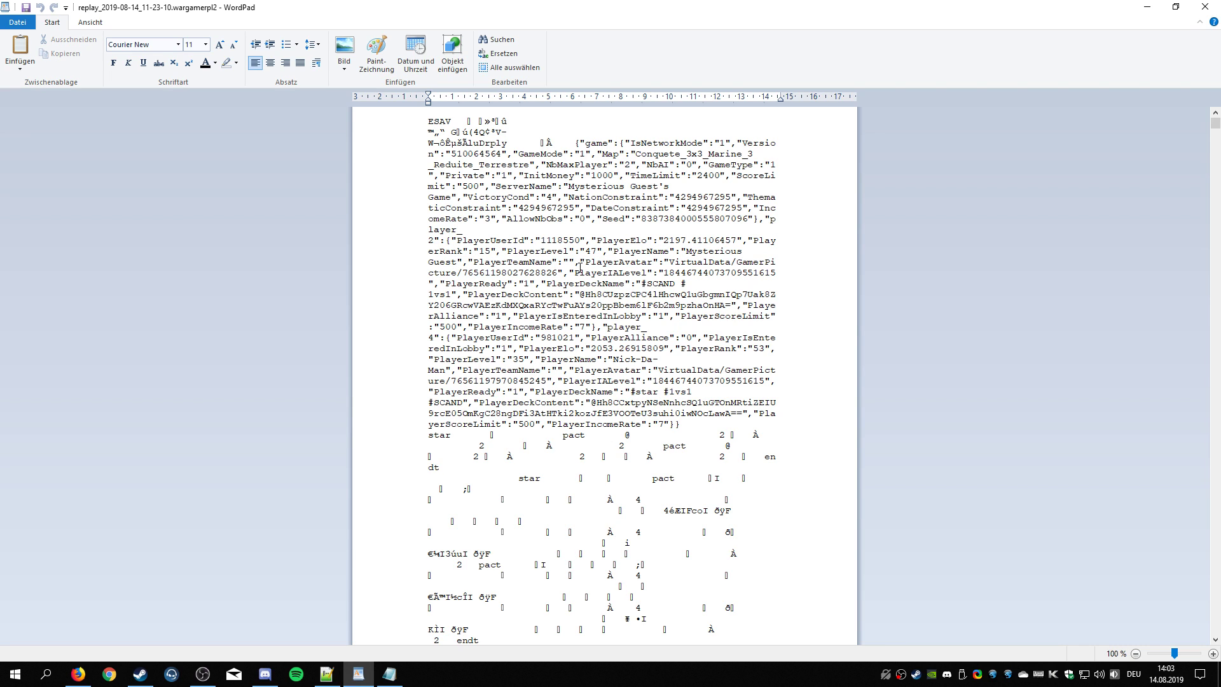
Highlight the PlayerIALevel entry and the deck content code after @, then switch to Notepad++
drag(575, 272, 545, 294)
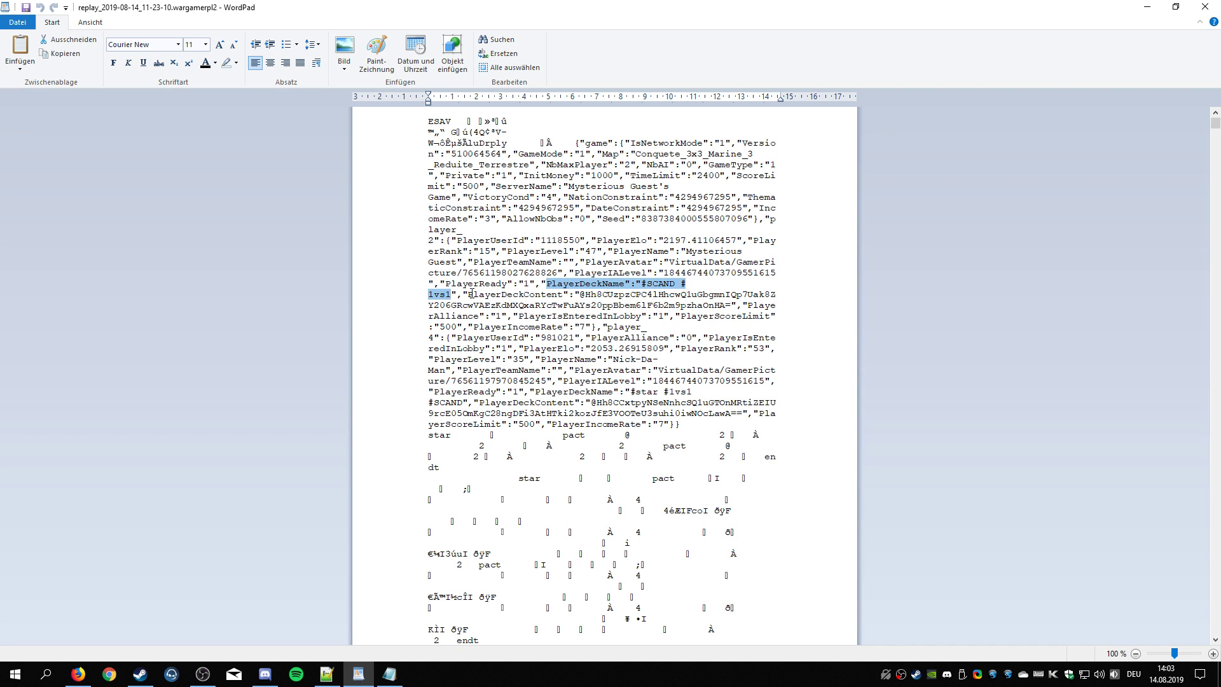
drag(469, 293, 585, 295)
click(721, 308)
click(729, 305)
click(584, 294)
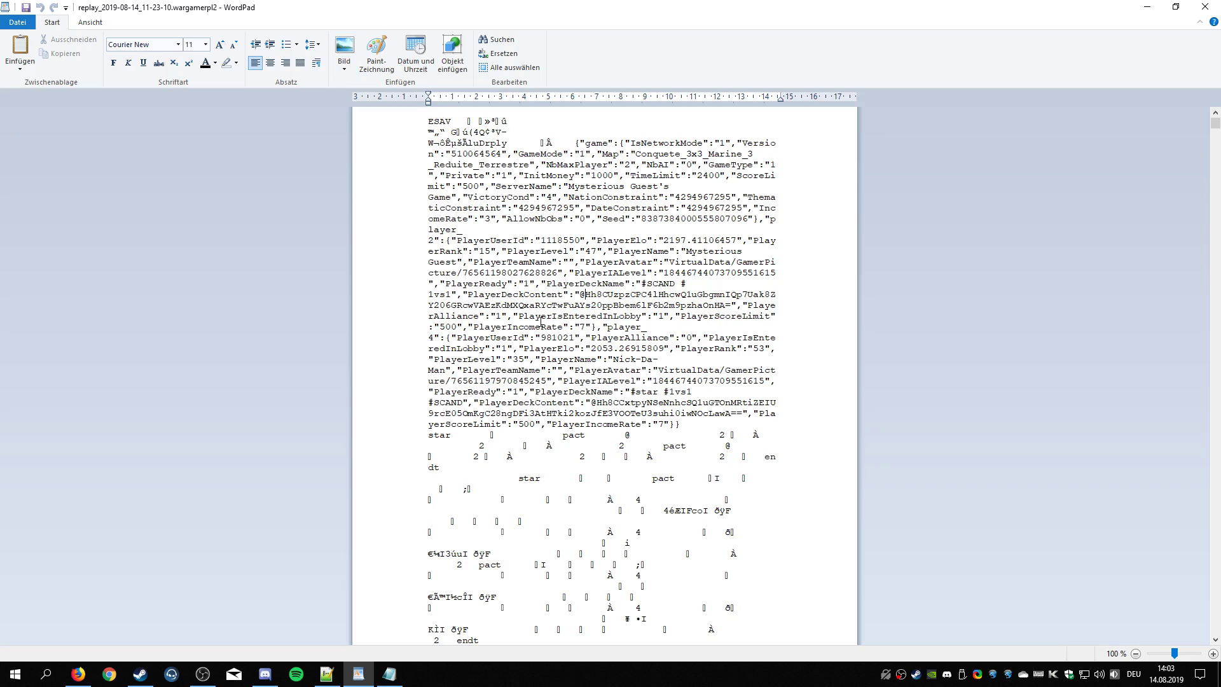
click(326, 673)
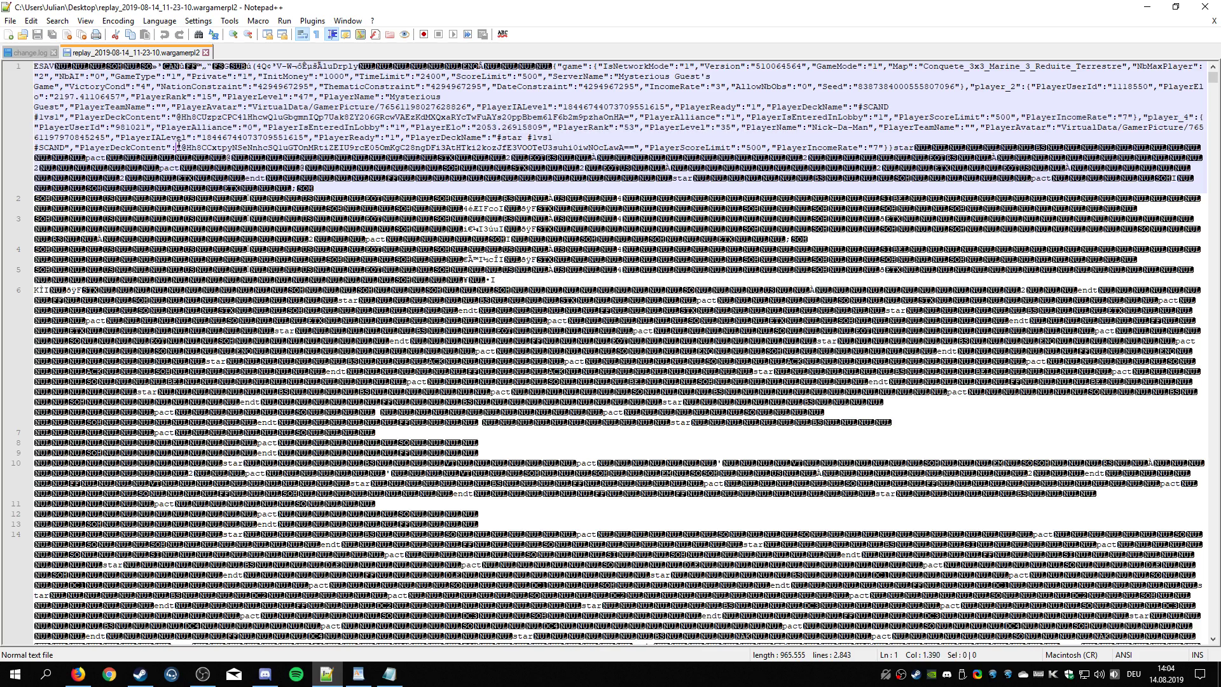
In Notepad, search for 'deckcontent' and highlight the first player's deck code
click(389, 674)
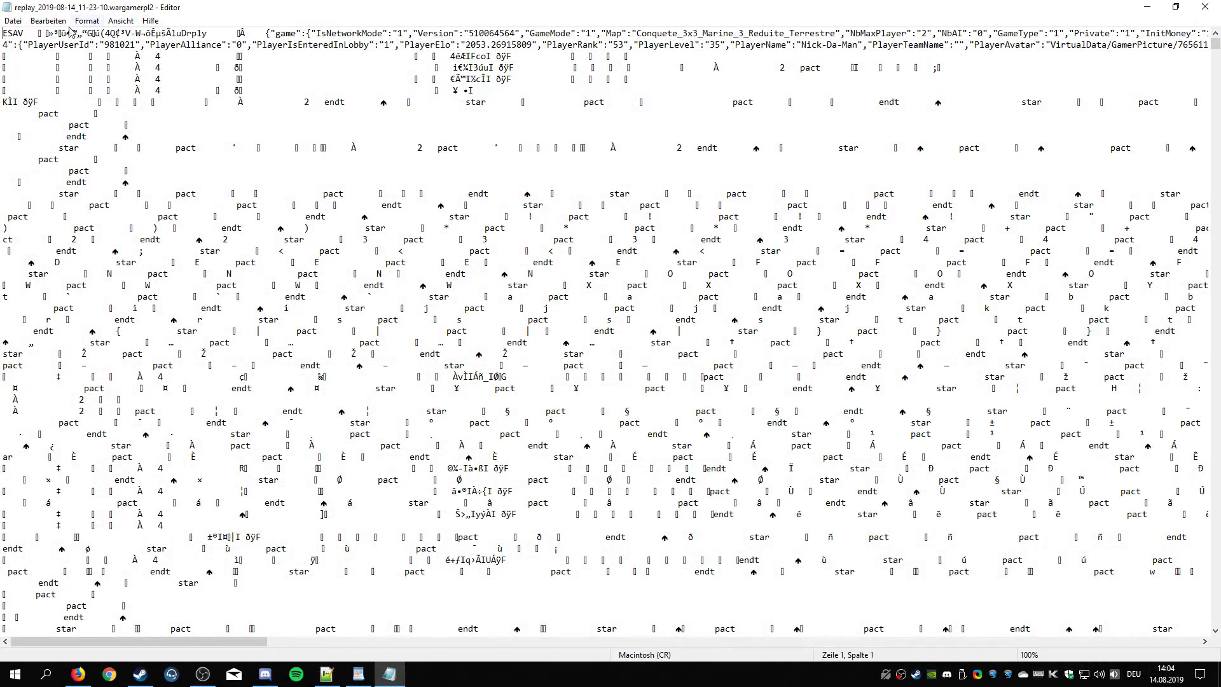
key(ctrl+f)
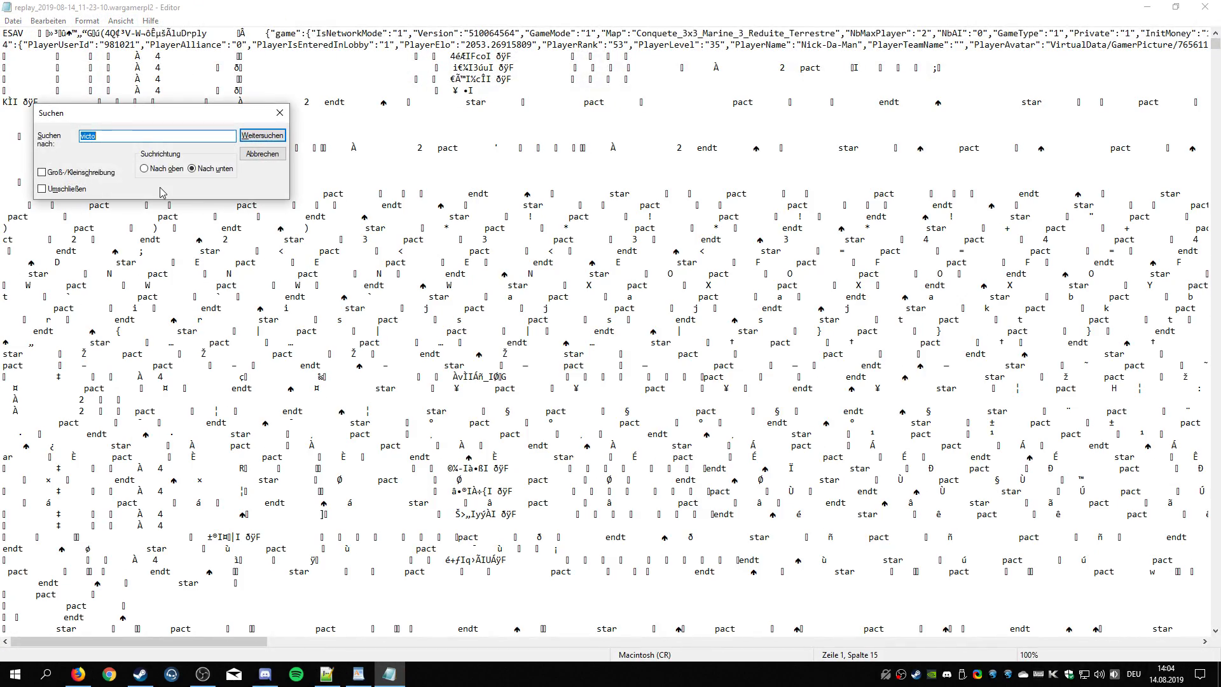
text(deckcontent)
key(Return)
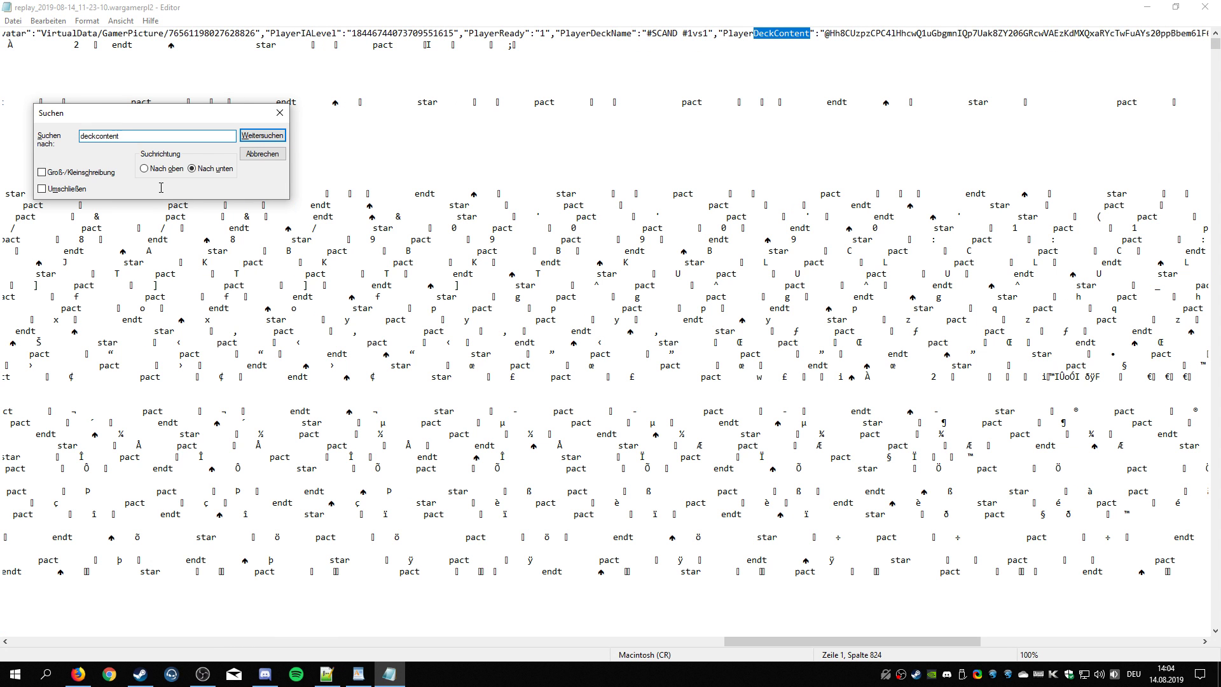
click(879, 644)
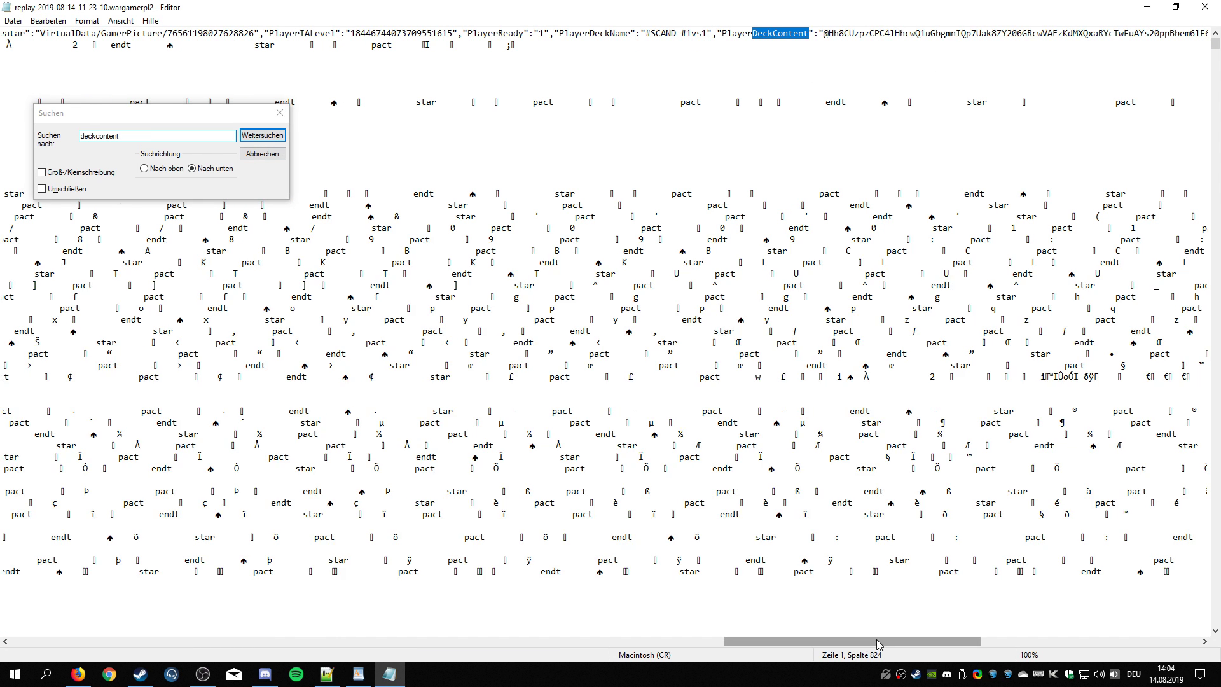
drag(879, 644, 939, 644)
drag(537, 33, 964, 33)
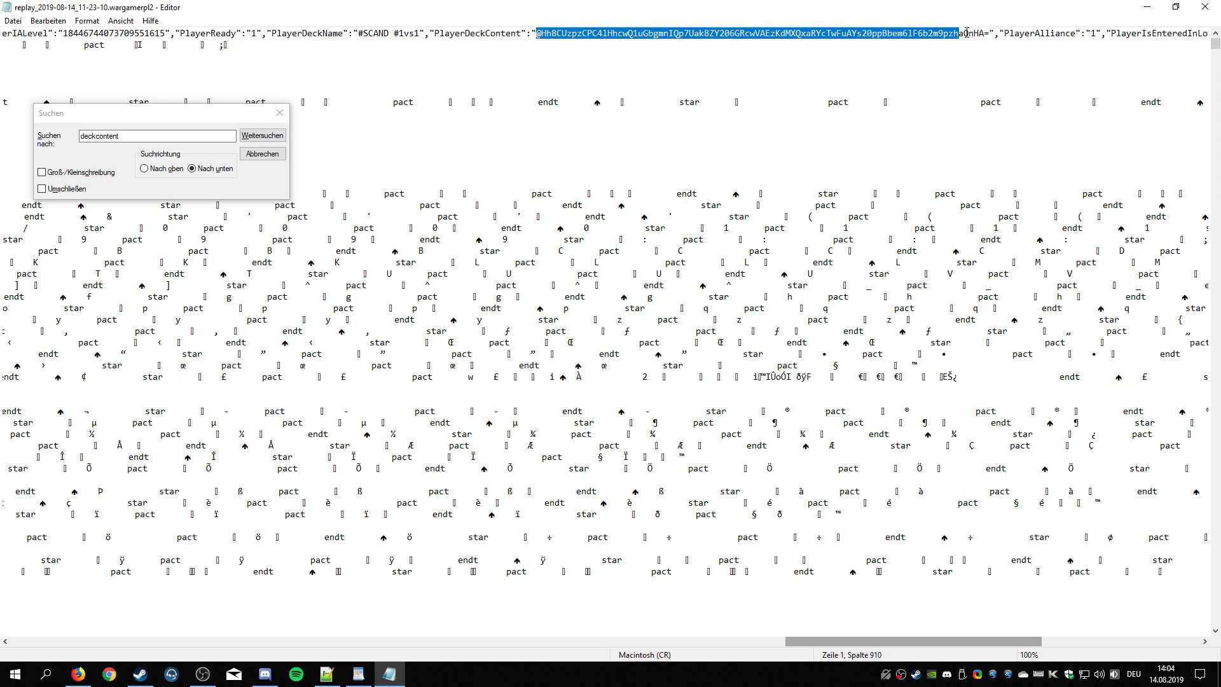
Find the second player's PlayerDeckContent code, then close the search box
click(262, 135)
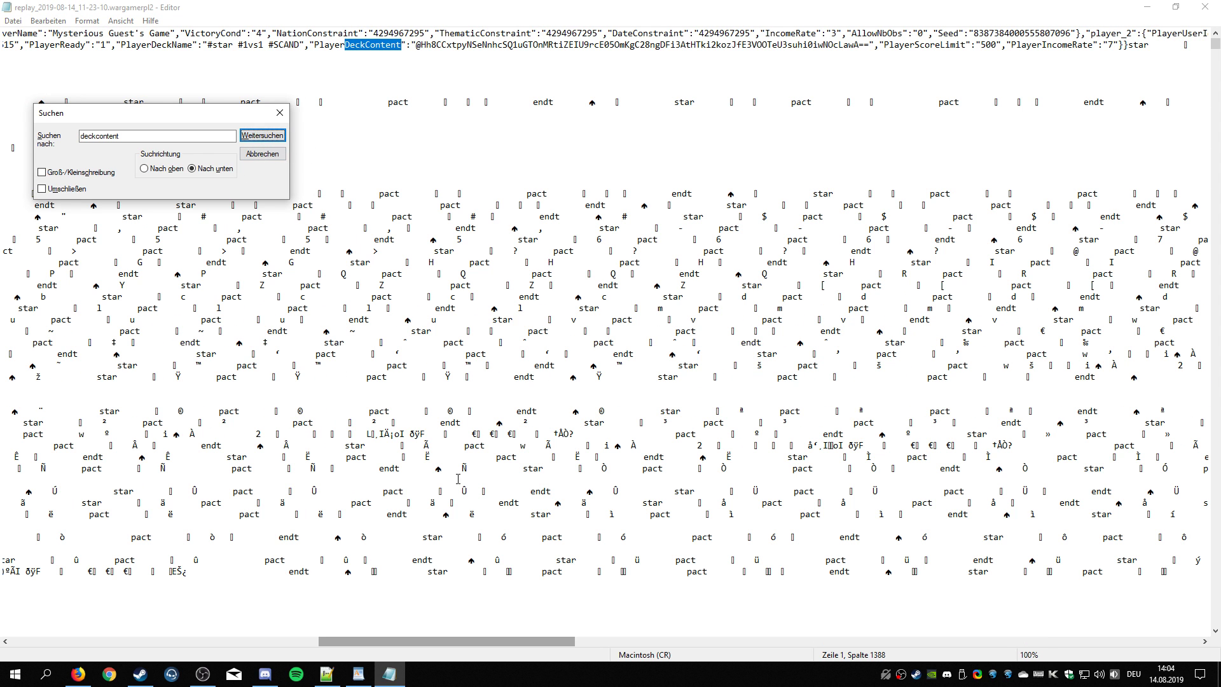
drag(506, 644, 514, 644)
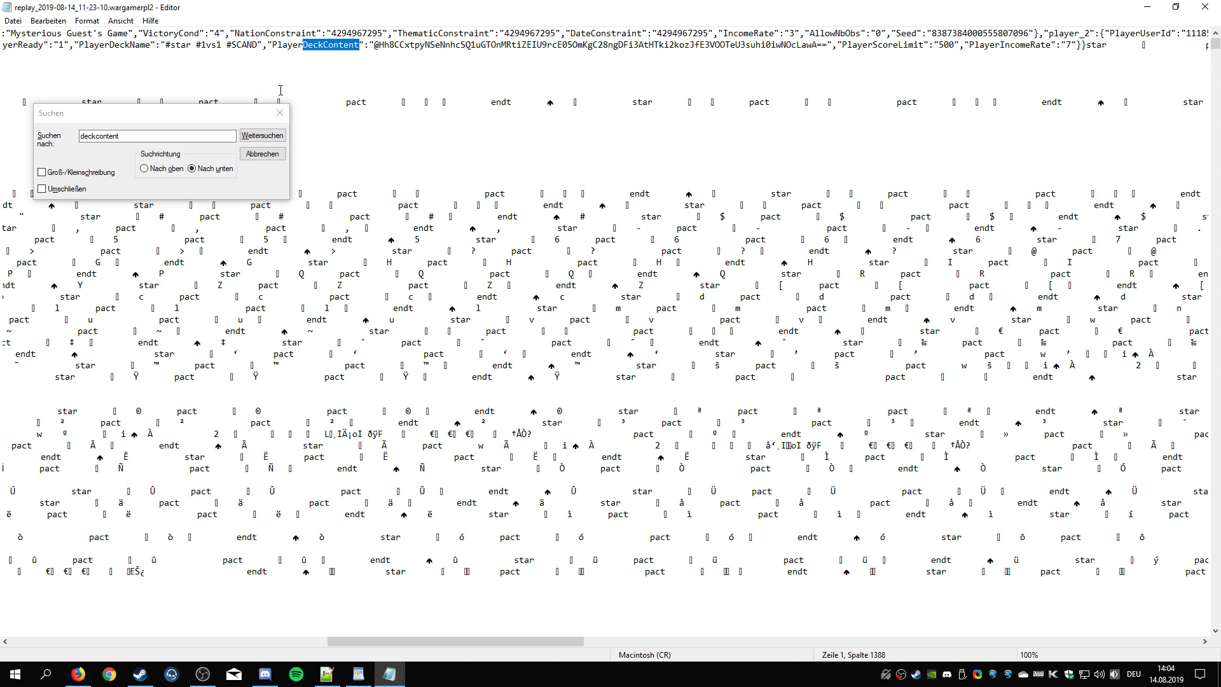
click(279, 113)
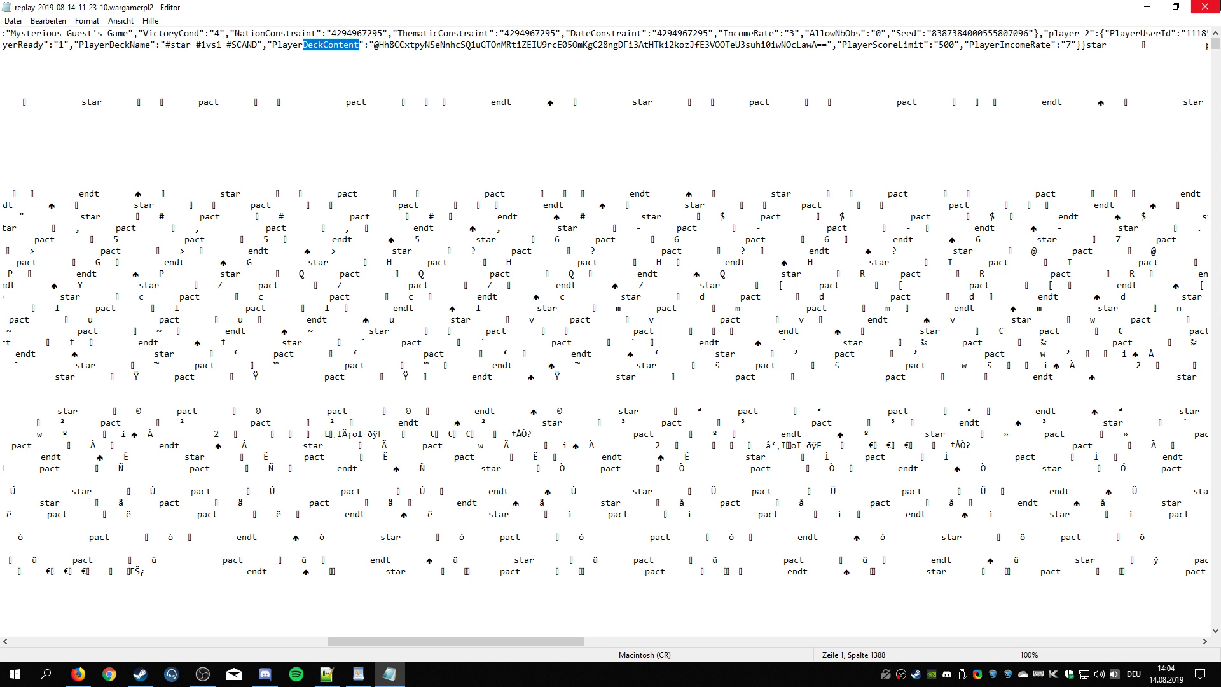
Minimize Notepad, Notepad++ and WordPad, bring up Discord, and place the replay file beside it
click(1144, 7)
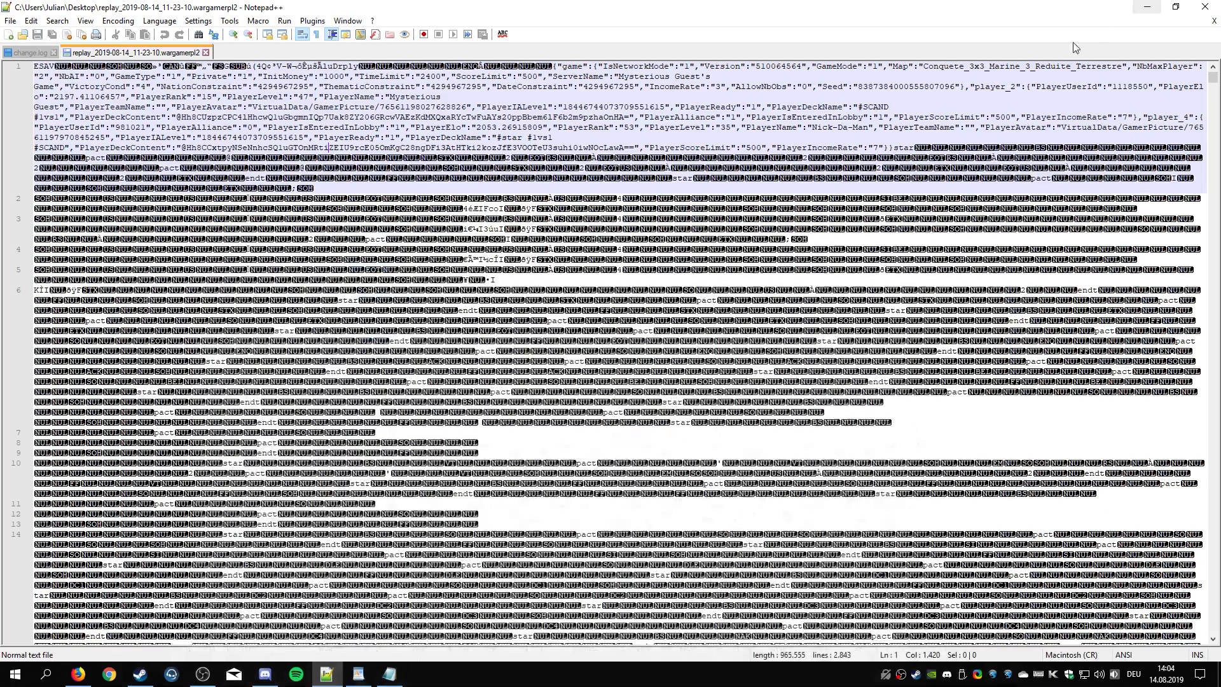
click(1145, 6)
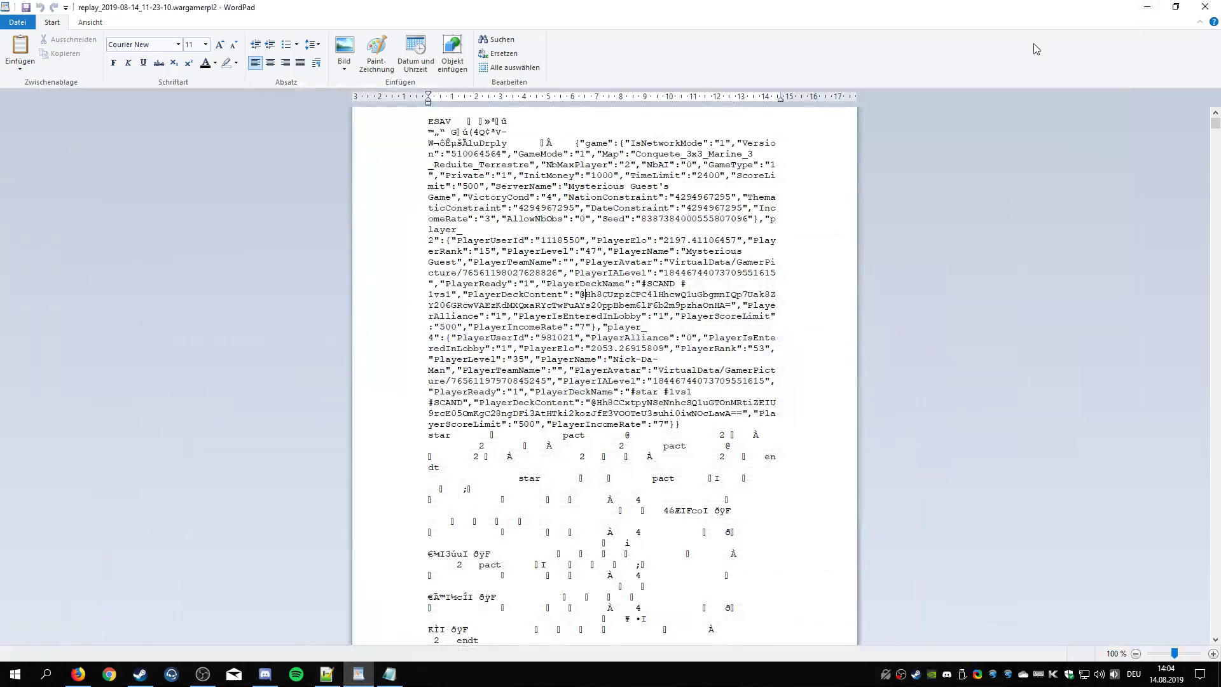
click(1147, 6)
click(265, 674)
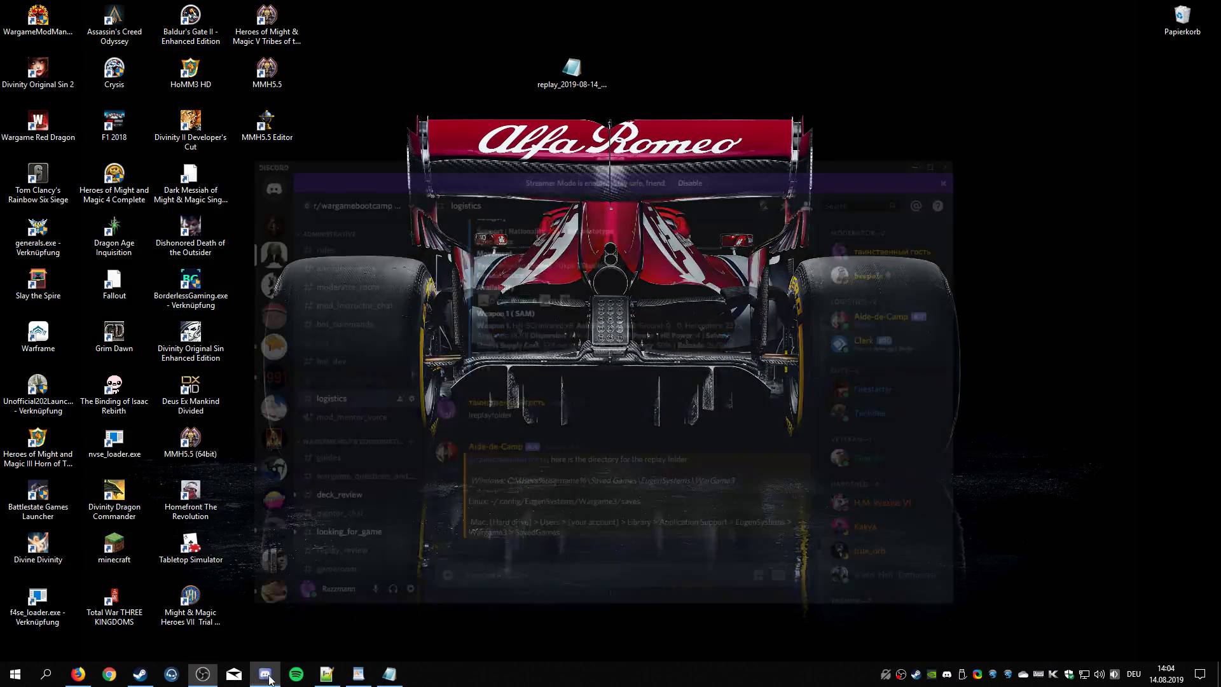
drag(586, 110, 1182, 71)
drag(838, 109, 841, 67)
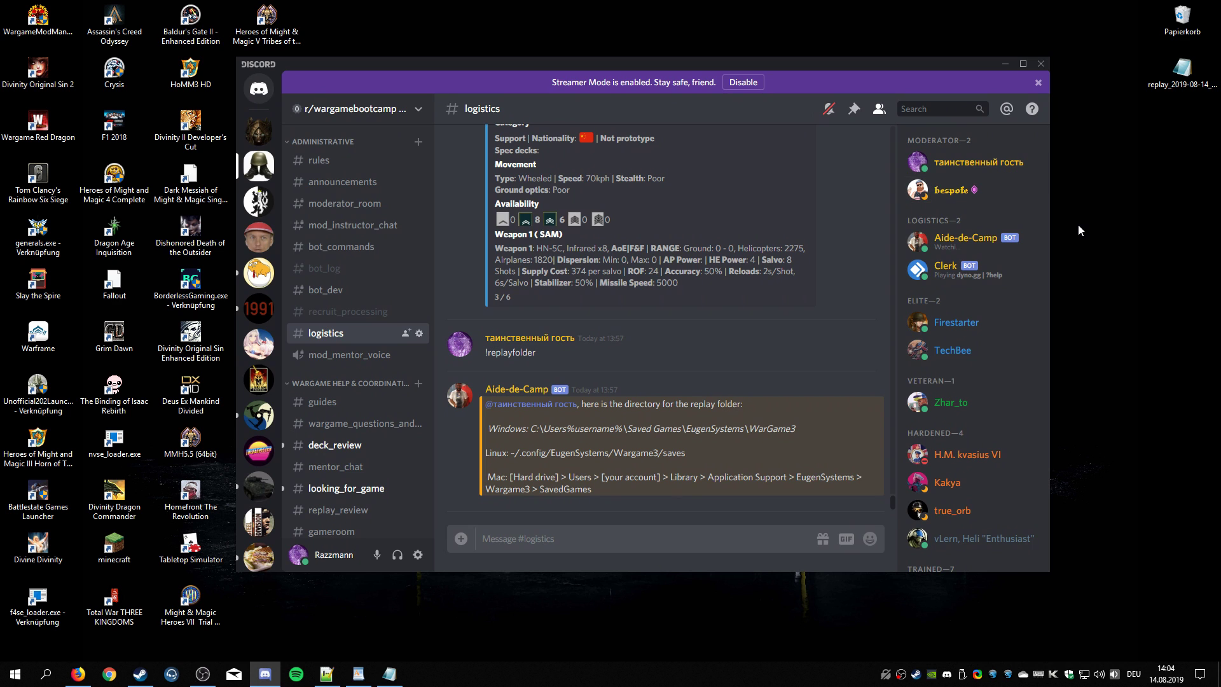
Upload the replay file to the #logistics channel
drag(1182, 69, 732, 380)
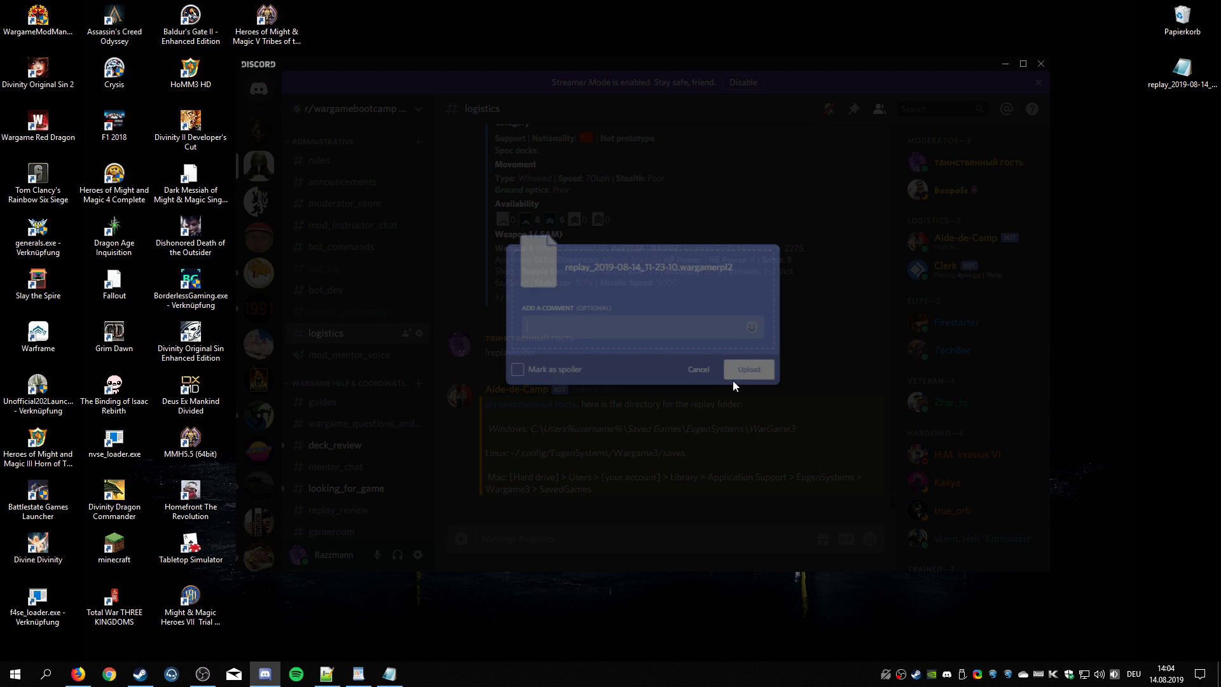
click(735, 374)
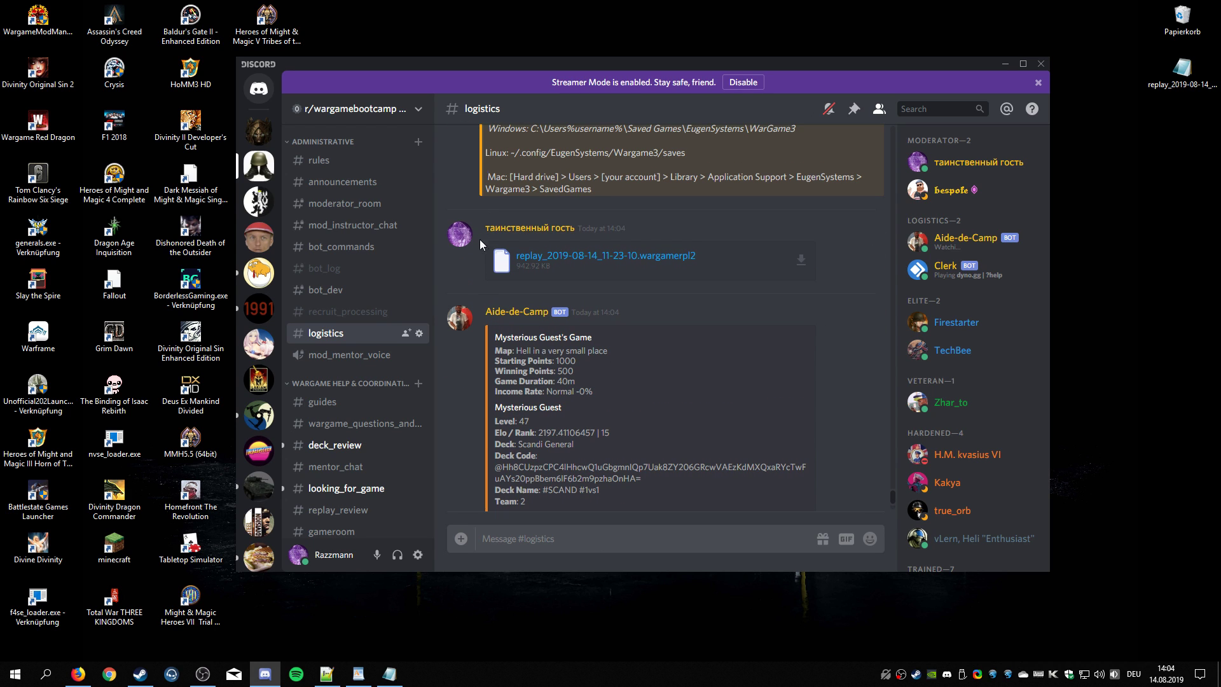
click(462, 199)
click(462, 199)
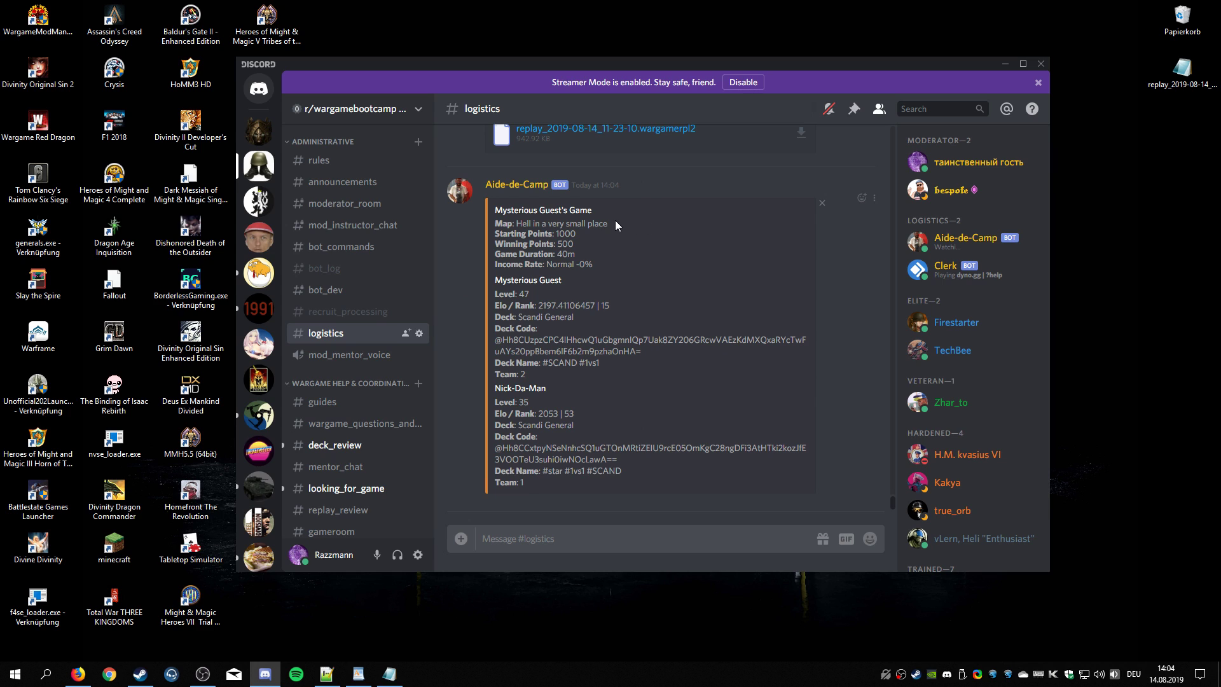
Select the match details and both players' deck codes in the bot's reply
drag(495, 222, 490, 446)
click(636, 464)
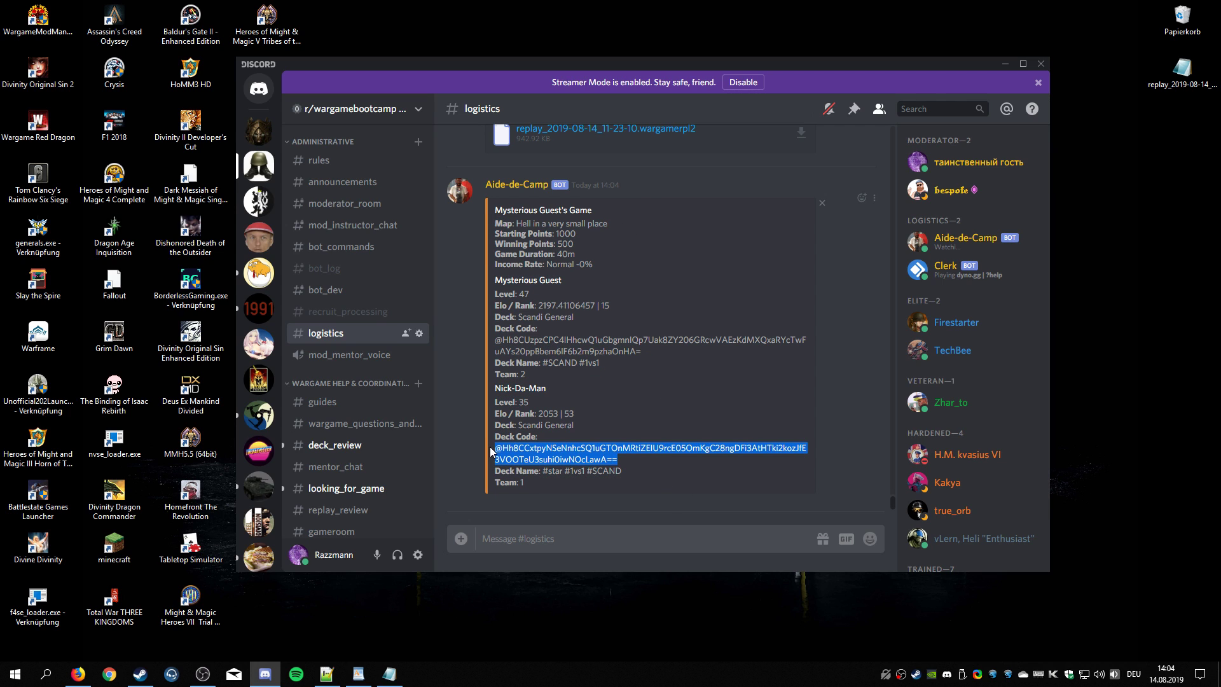
click(493, 447)
scroll(356, 445, down, 1)
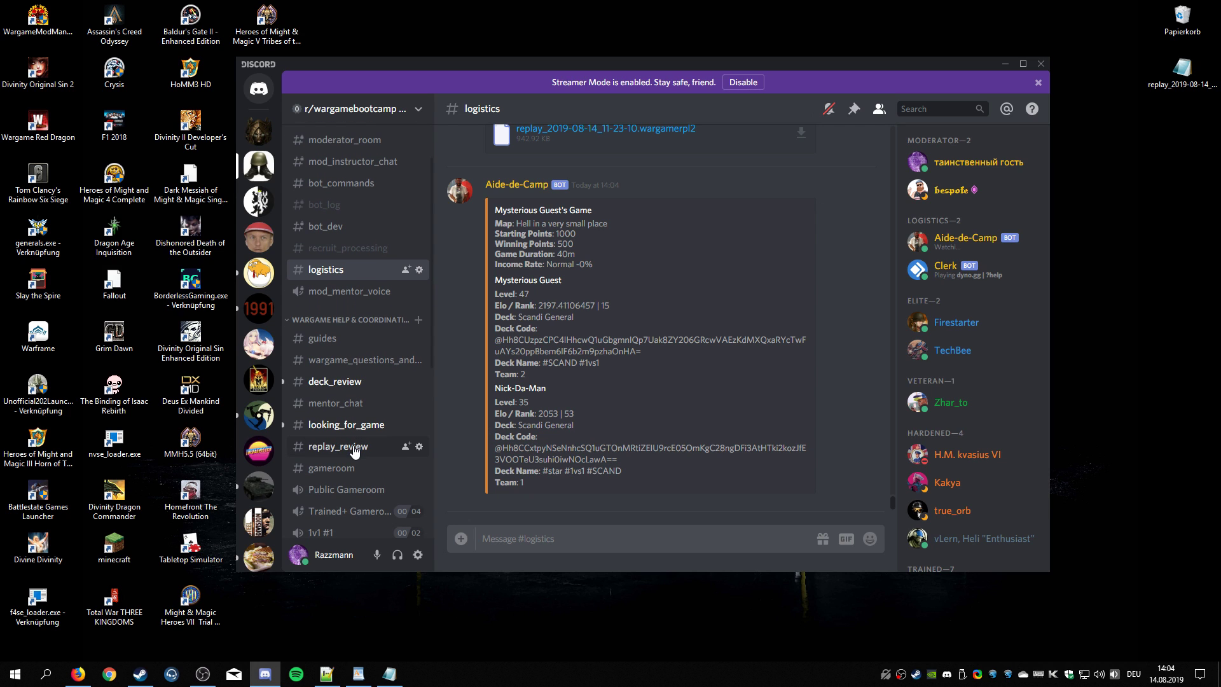
scroll(531, 375, up, 3)
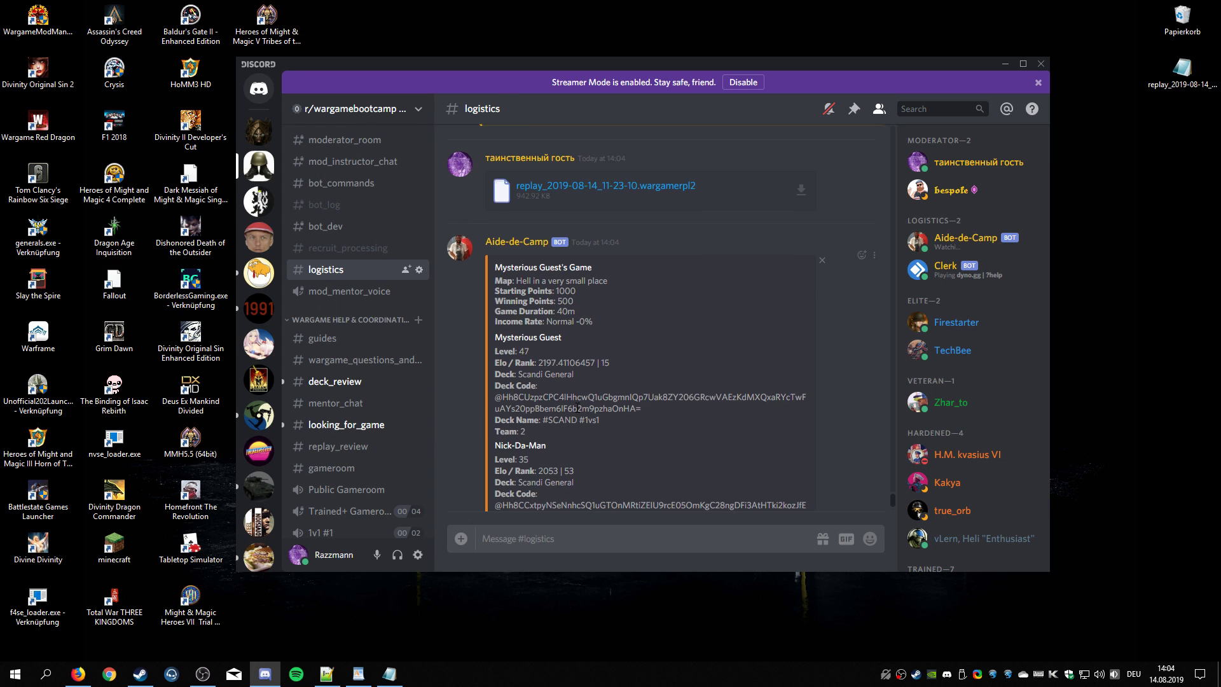
scroll(567, 346, down, 3)
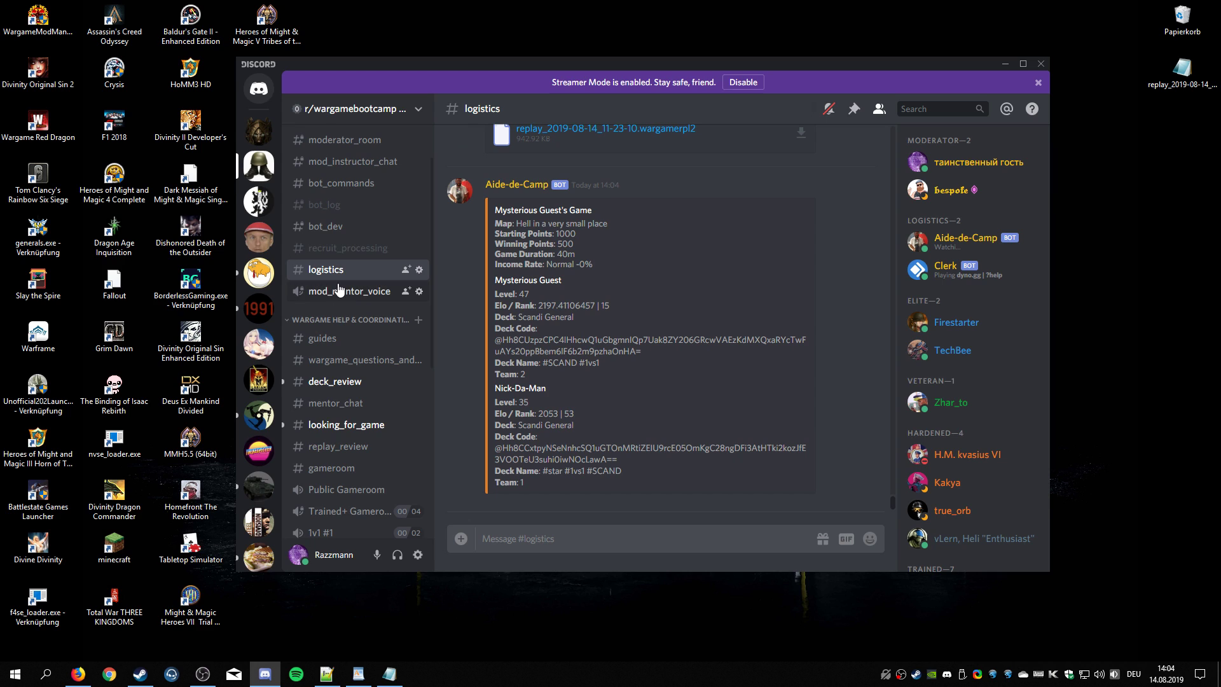
scroll(611, 185, up, 2)
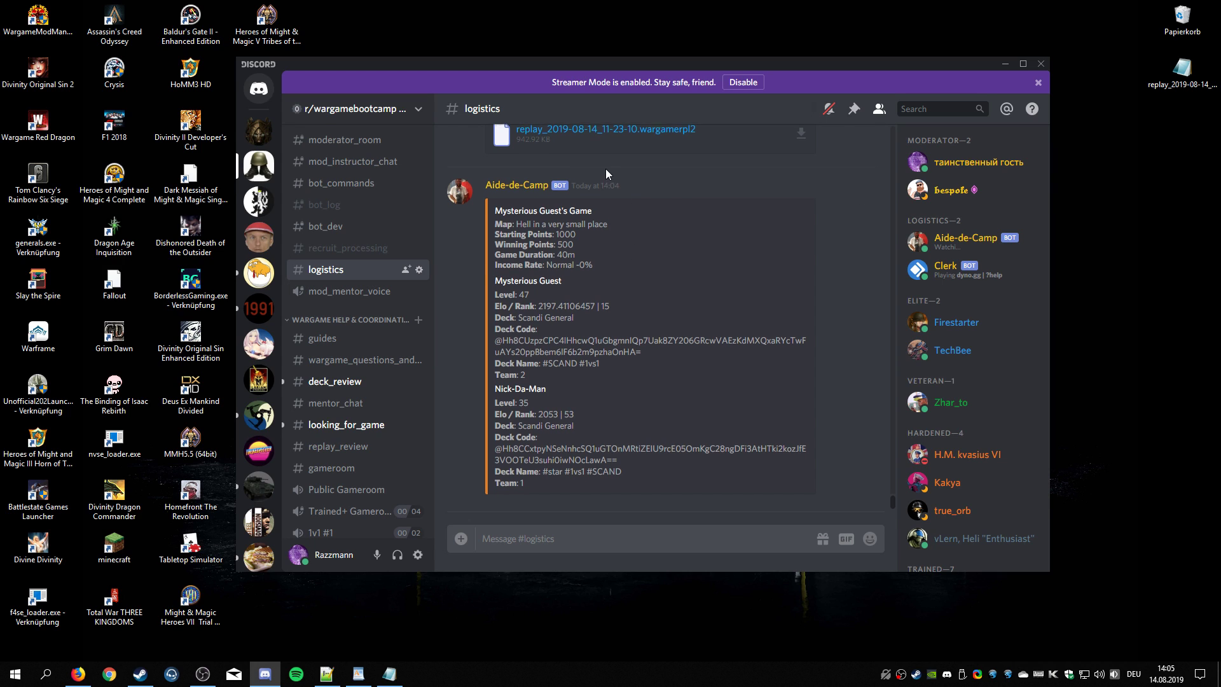
scroll(651, 292, down, 1)
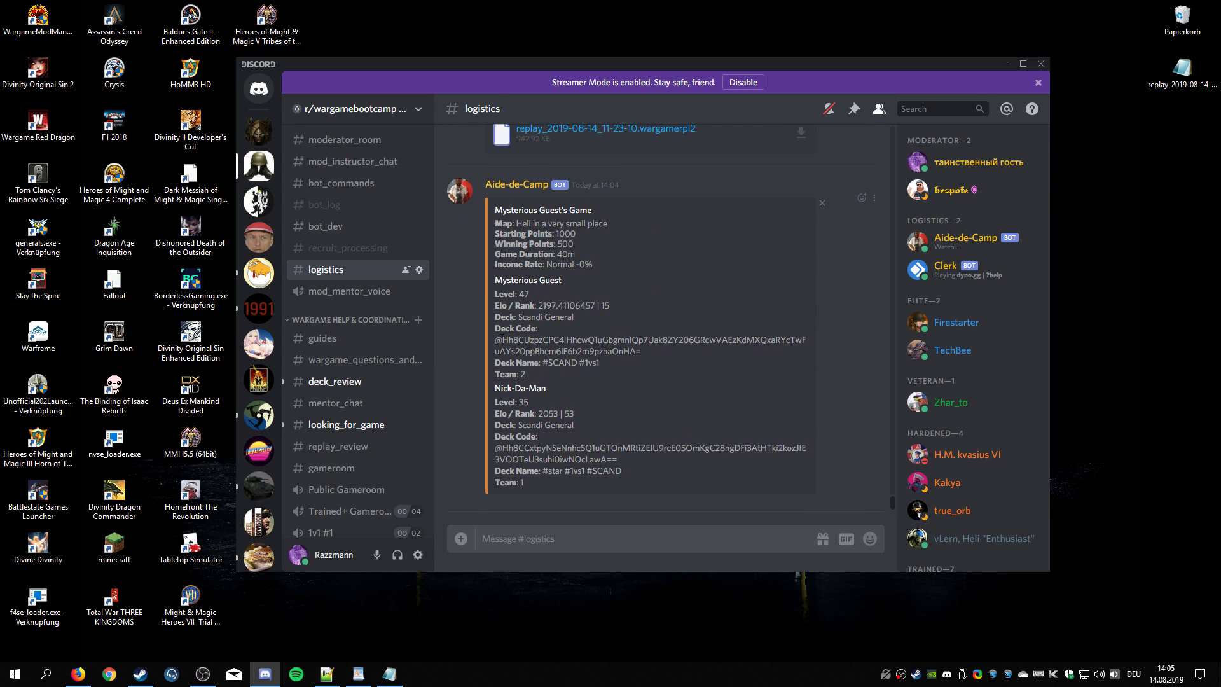
mouse_move(495, 339)
mouse_down()
mouse_move(642, 351)
mouse_move(485, 350)
mouse_move(498, 347)
mouse_up()
key(ctrl+c)
click(464, 391)
Launch Wargame: Red Dragon, log in, and import the pasted deck code as deck 123
double_click(39, 121)
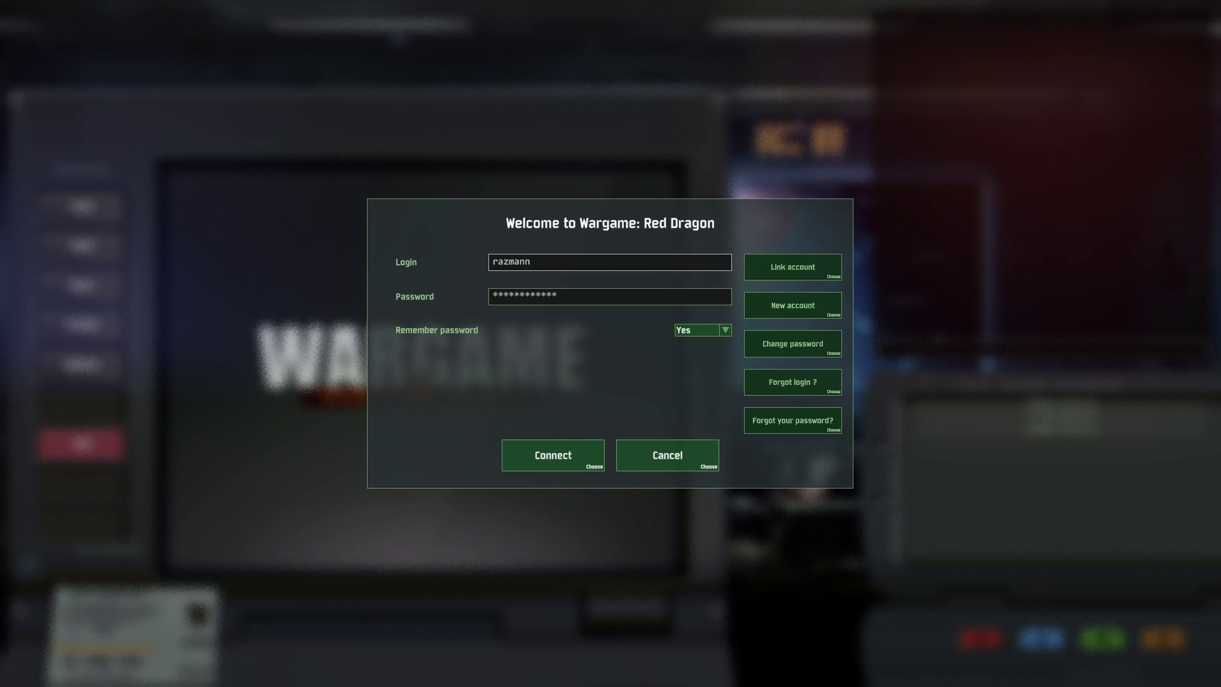
click(561, 445)
click(81, 283)
click(593, 565)
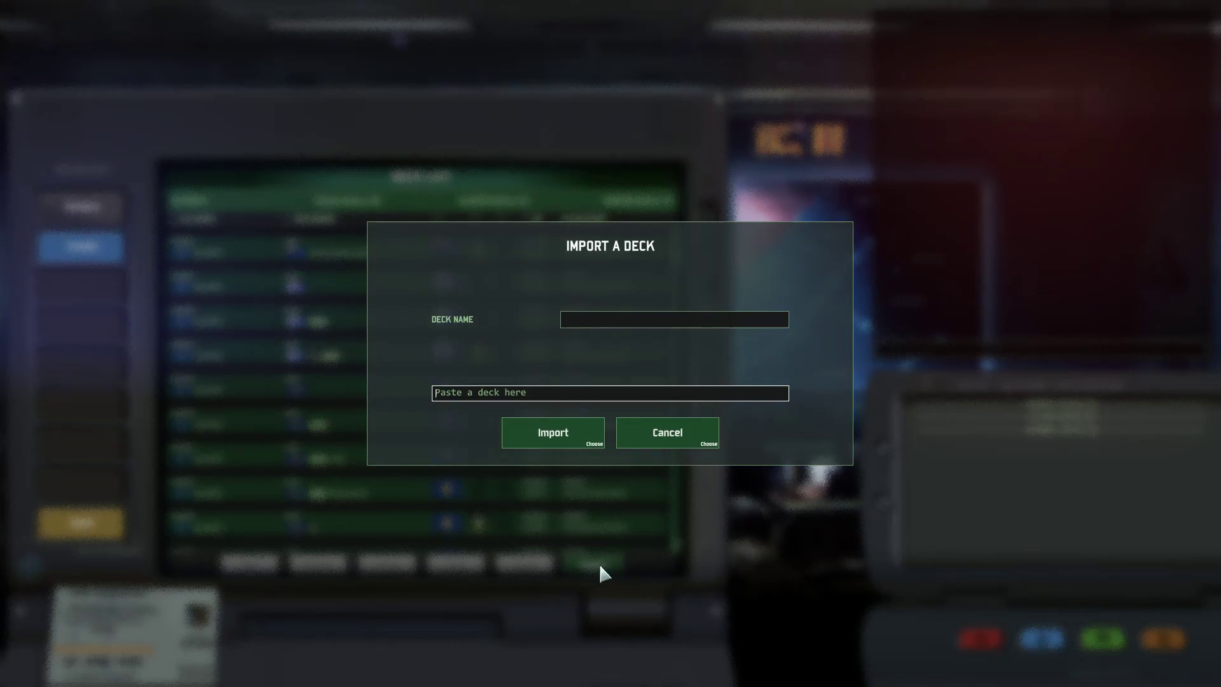
key(ctrl+v)
click(585, 316)
text(12)
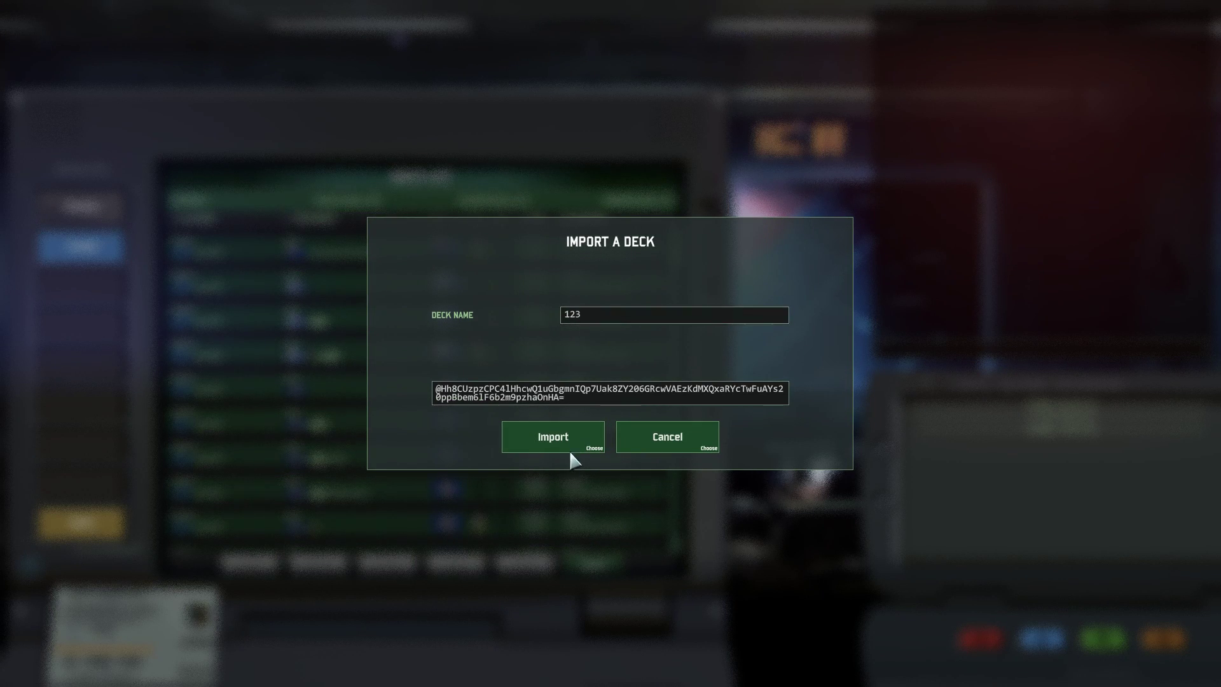
click(570, 450)
drag(677, 279, 701, 374)
Sort the Deck List by DECKNAME and open the imported deck 123
scroll(367, 444, down, 10)
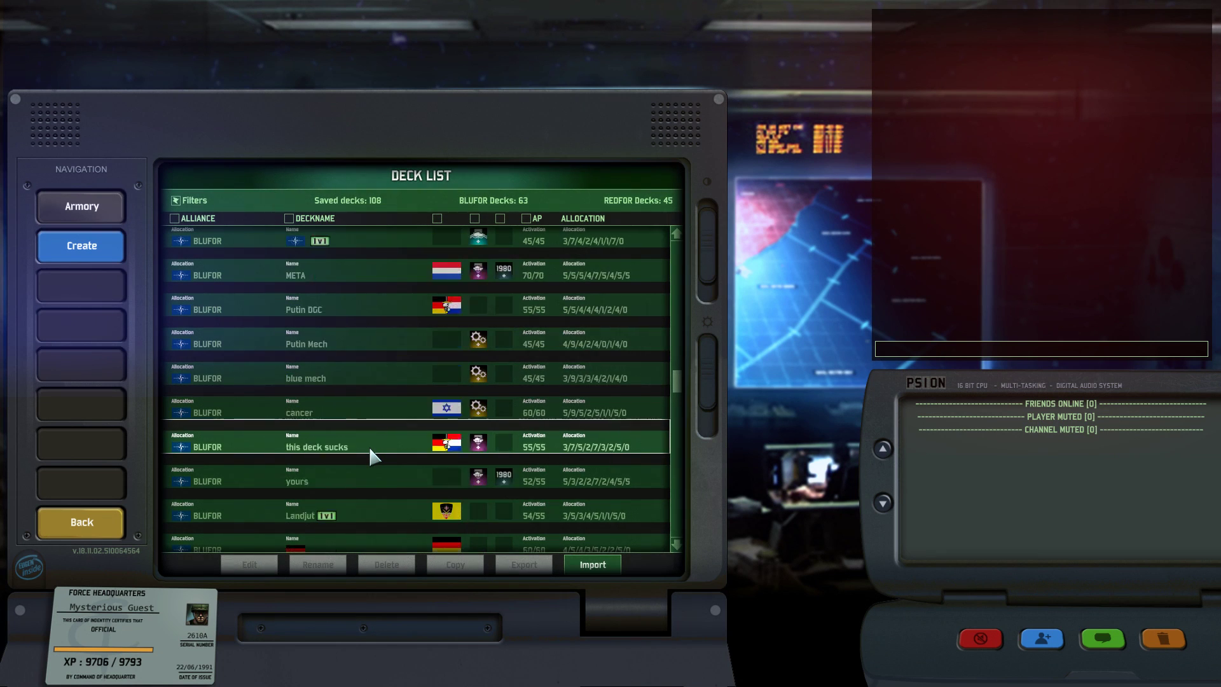
scroll(373, 453, up, 10)
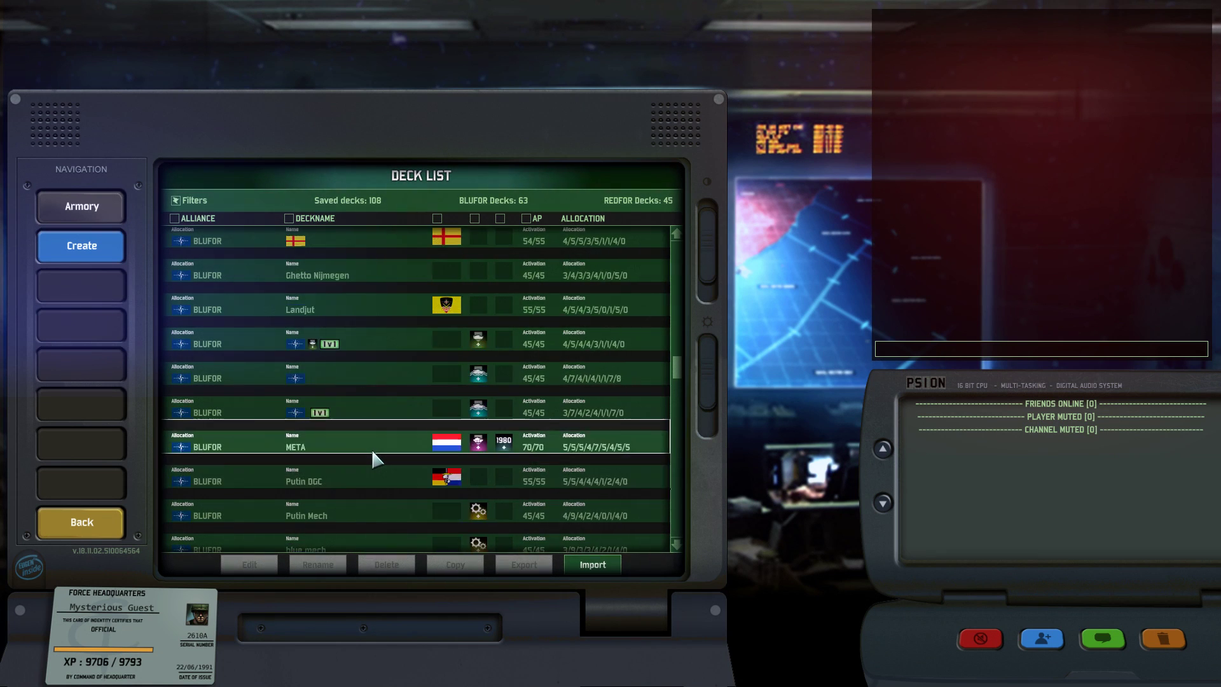
scroll(372, 451, up, 5)
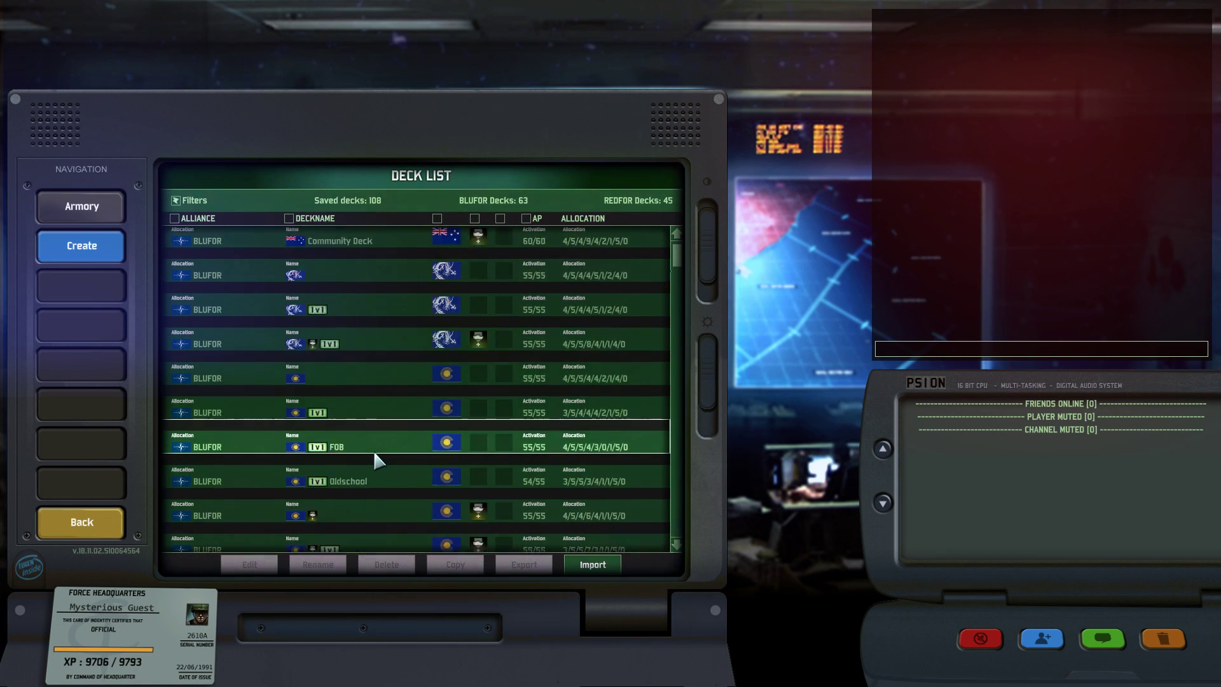
click(320, 220)
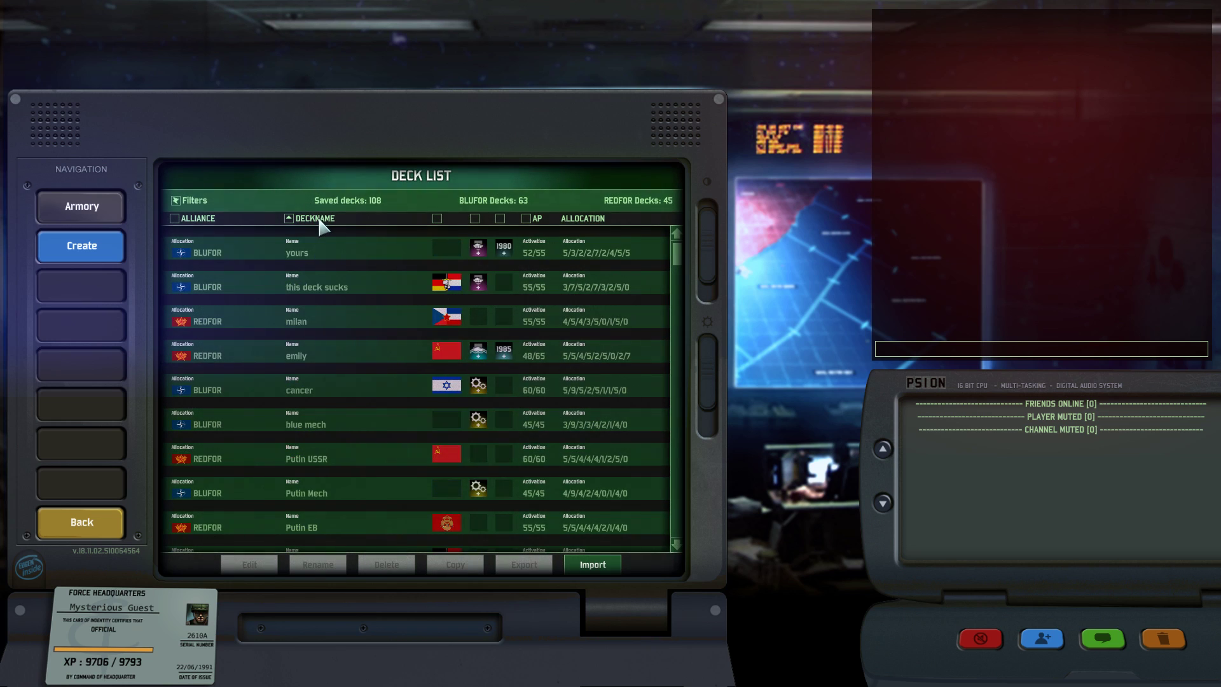
scroll(363, 336, down, 8)
double_click(364, 334)
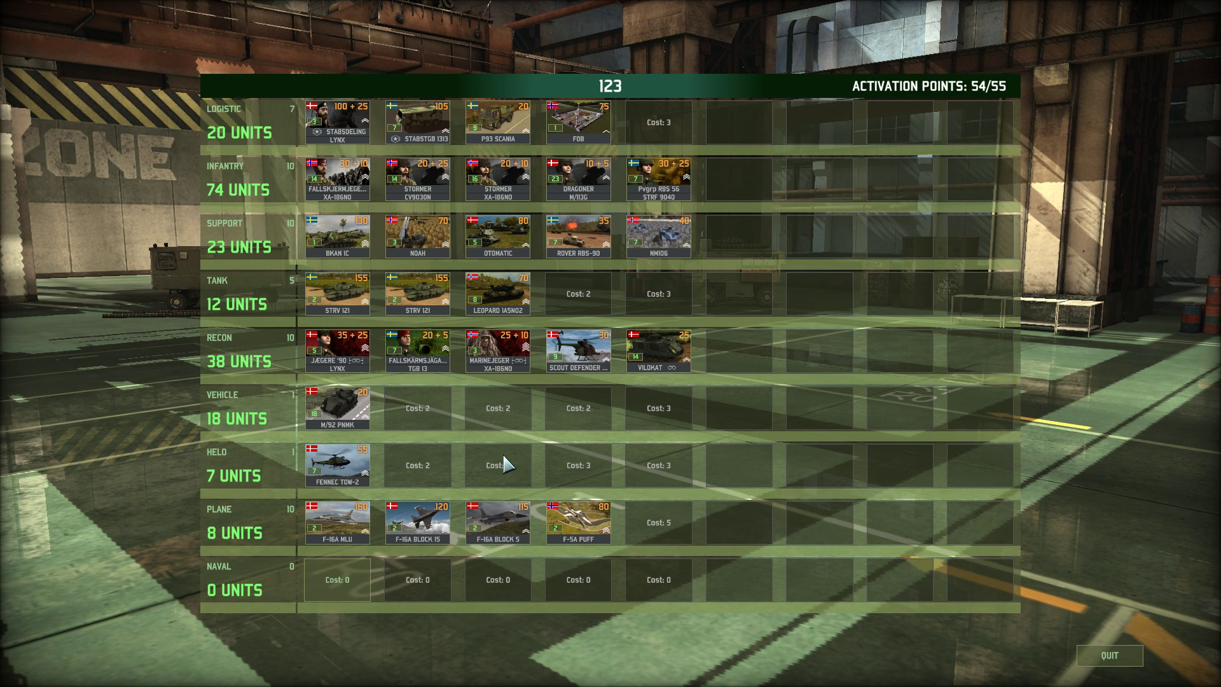
Leave the deck 123 editor and quit Wargame: Red Dragon
click(1110, 654)
click(79, 517)
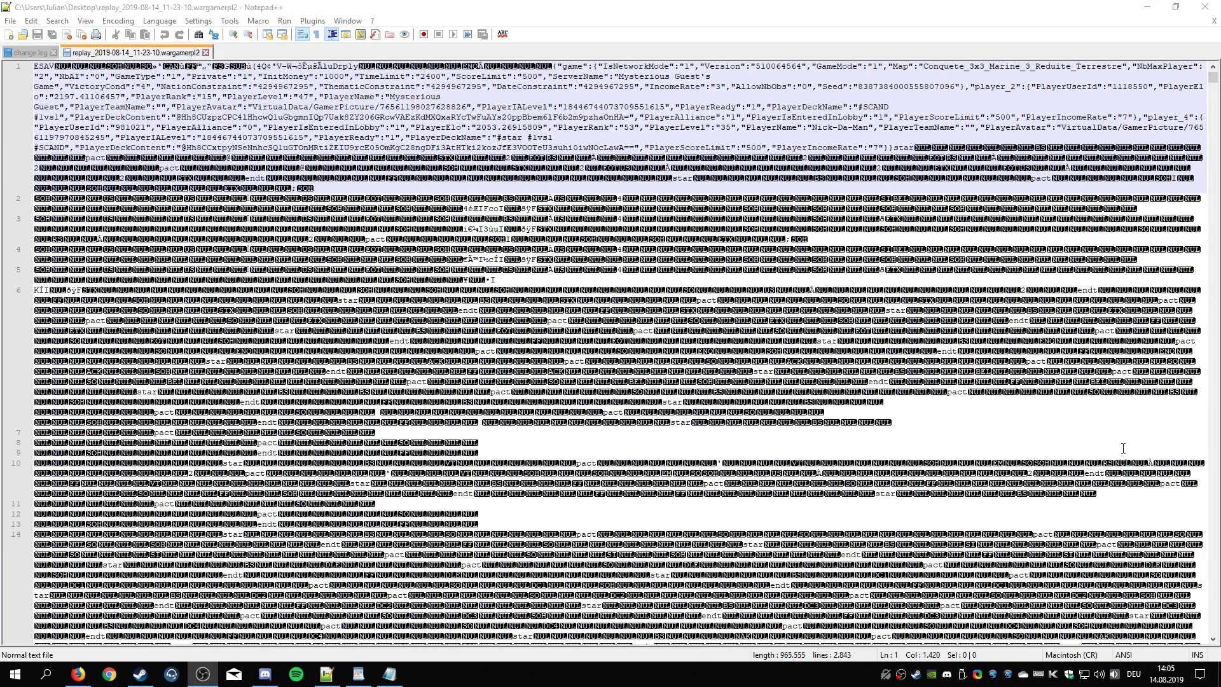
click(557, 139)
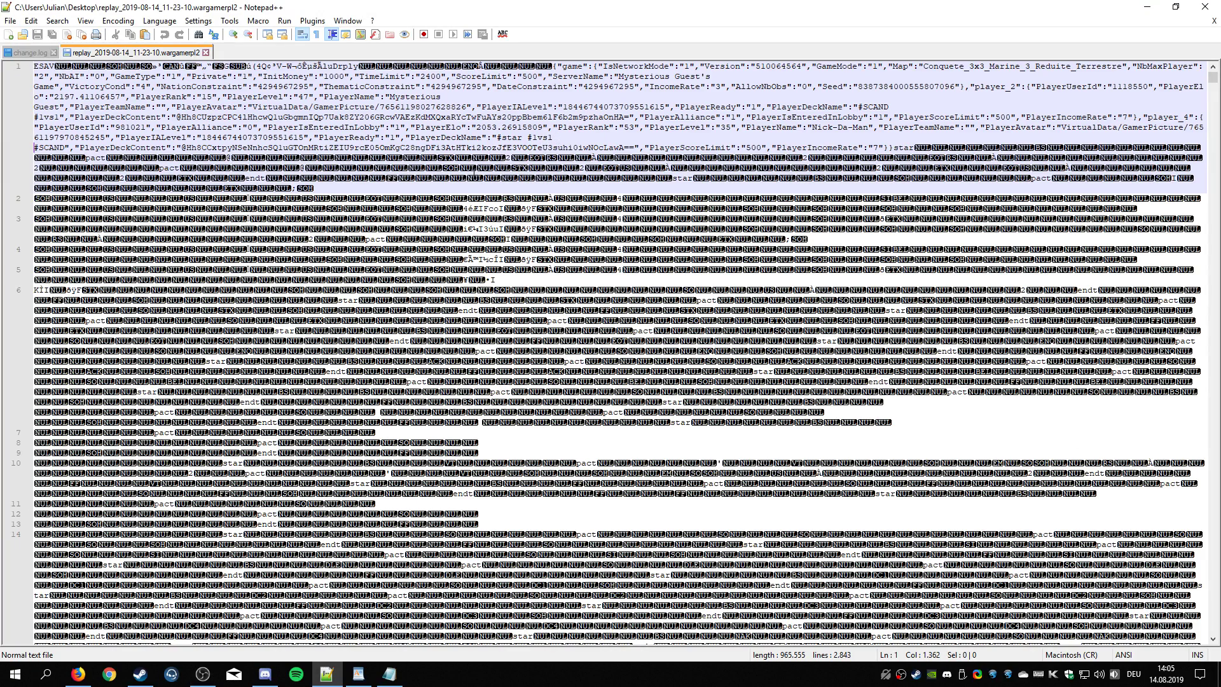